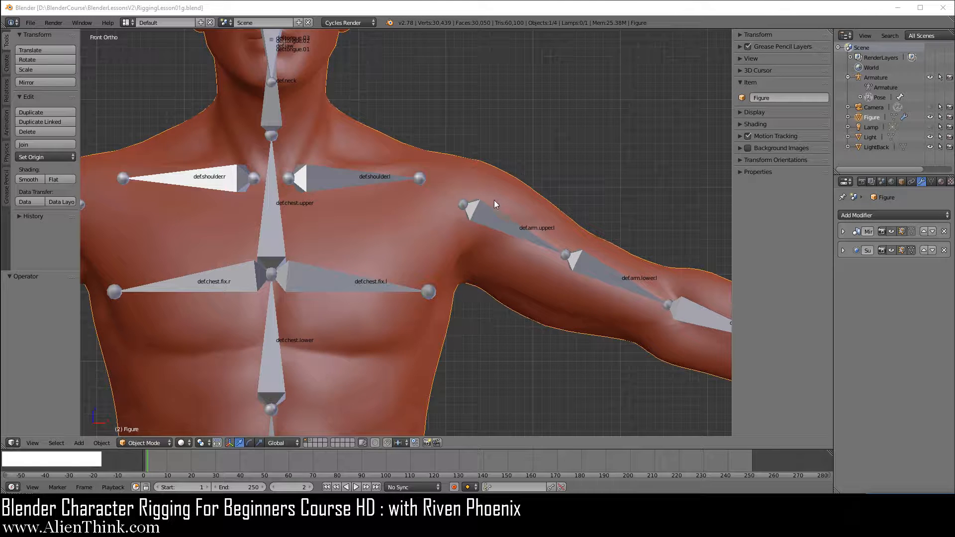
# Add five empty vertex groups to the Figure mesh.
pyautogui.rightClick(494, 201)
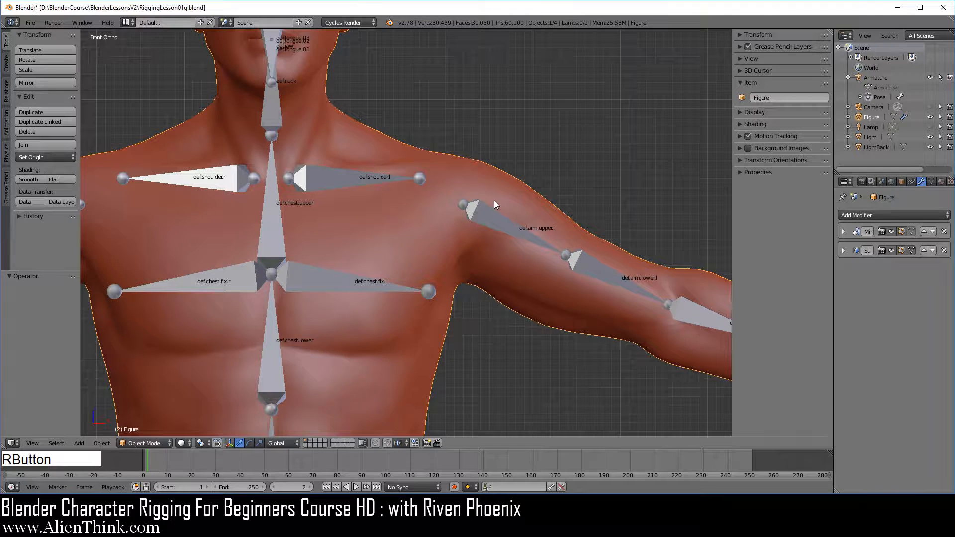
pyautogui.click(932, 181)
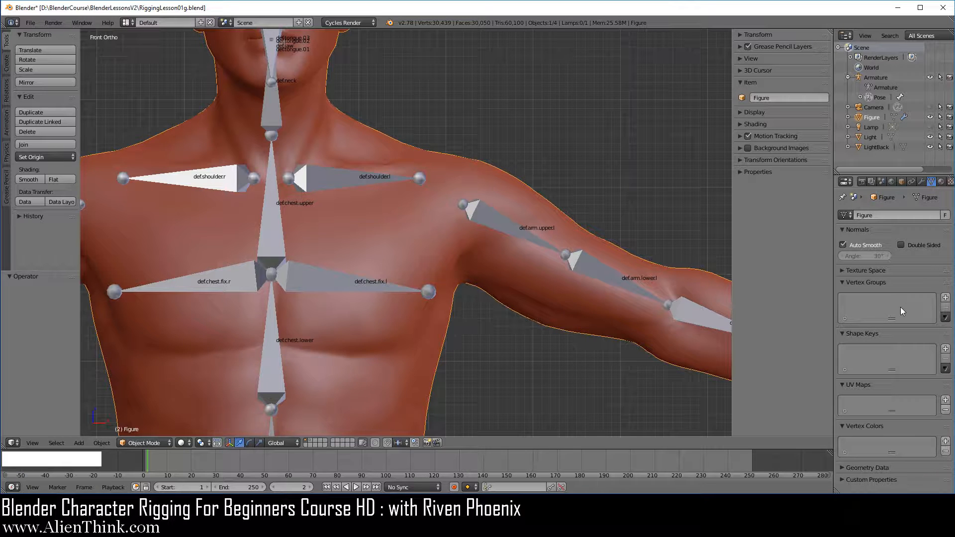
pyautogui.click(946, 299)
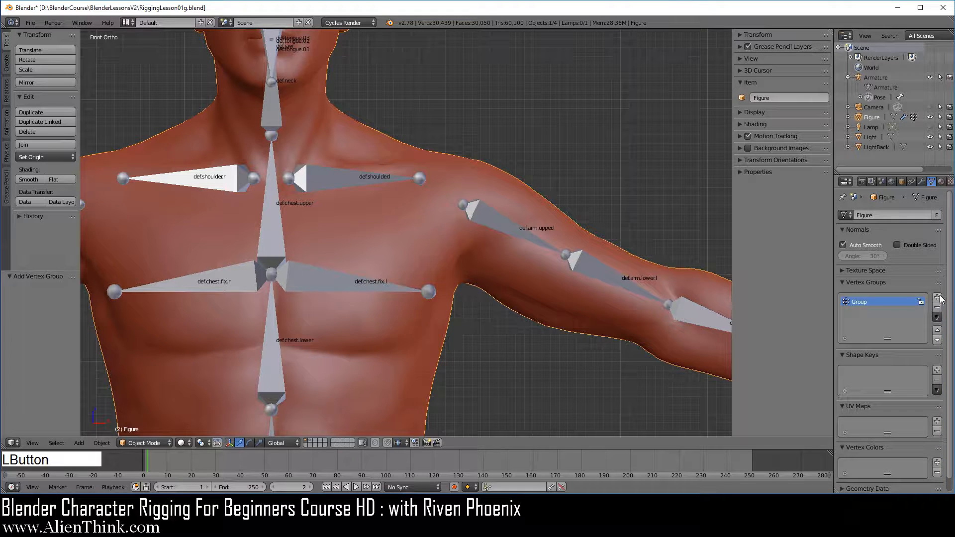
pyautogui.click(937, 299)
pyautogui.click(938, 298)
pyautogui.click(937, 299)
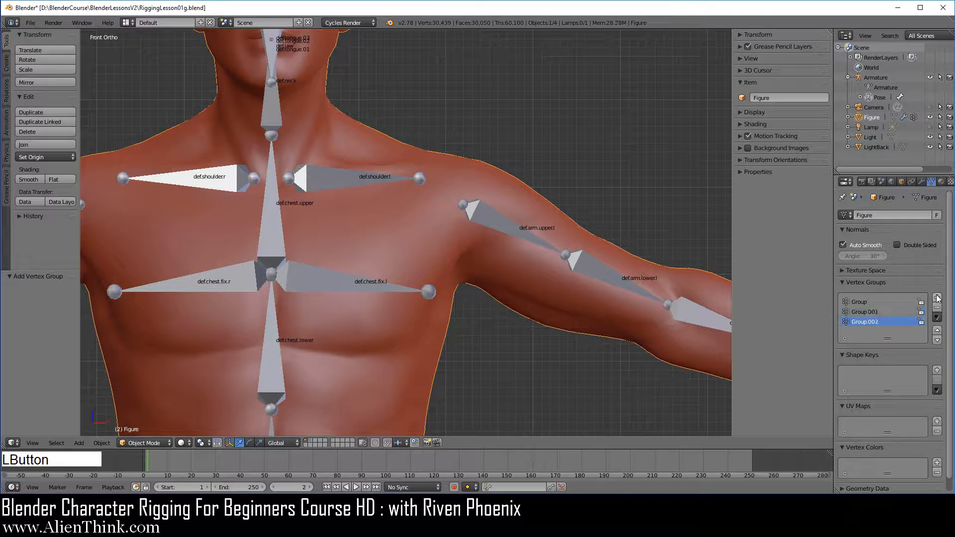
pyautogui.click(937, 298)
pyautogui.click(937, 299)
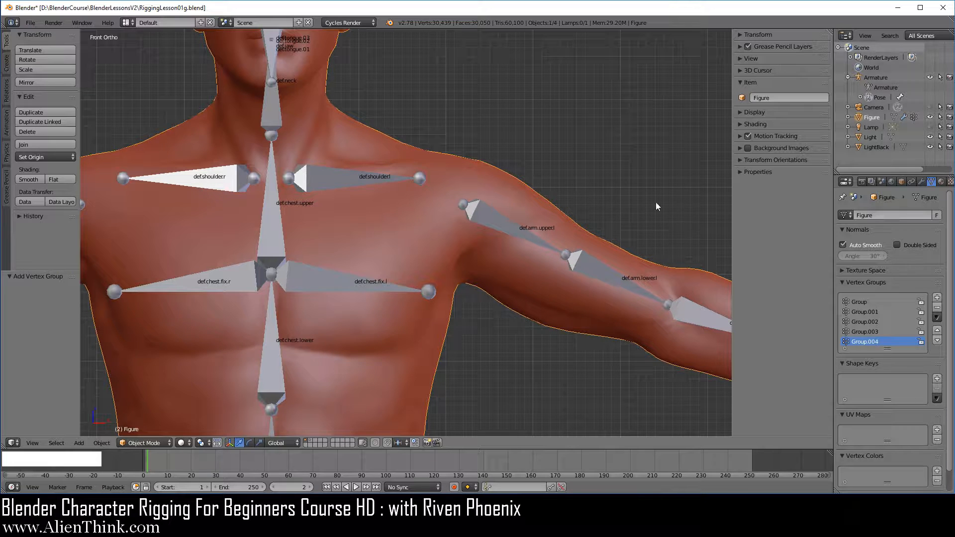
# Copy the name of the left lower arm bone and rename the first vertex group of Figure as def.arm.lower.l.
pyautogui.rightClick(605, 270)
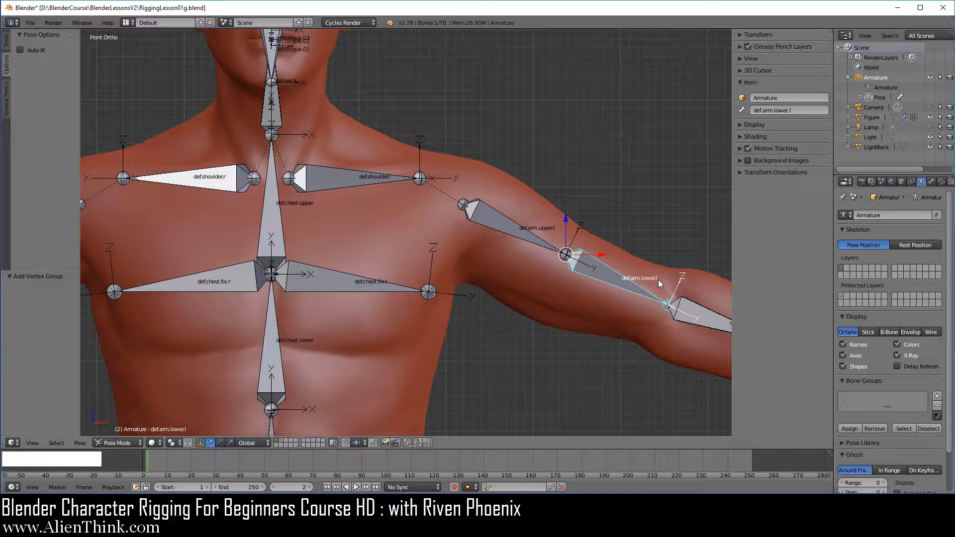
pyautogui.click(124, 442)
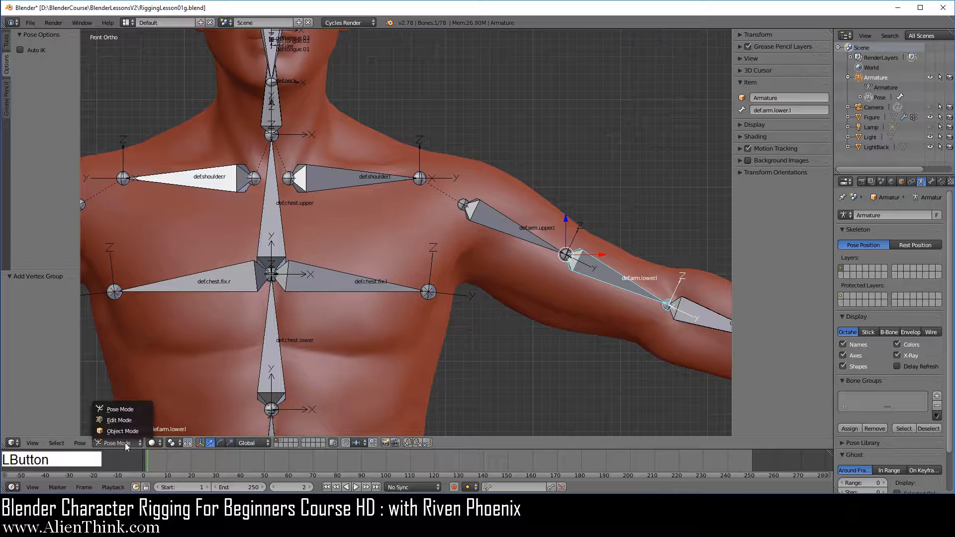
pyautogui.click(133, 411)
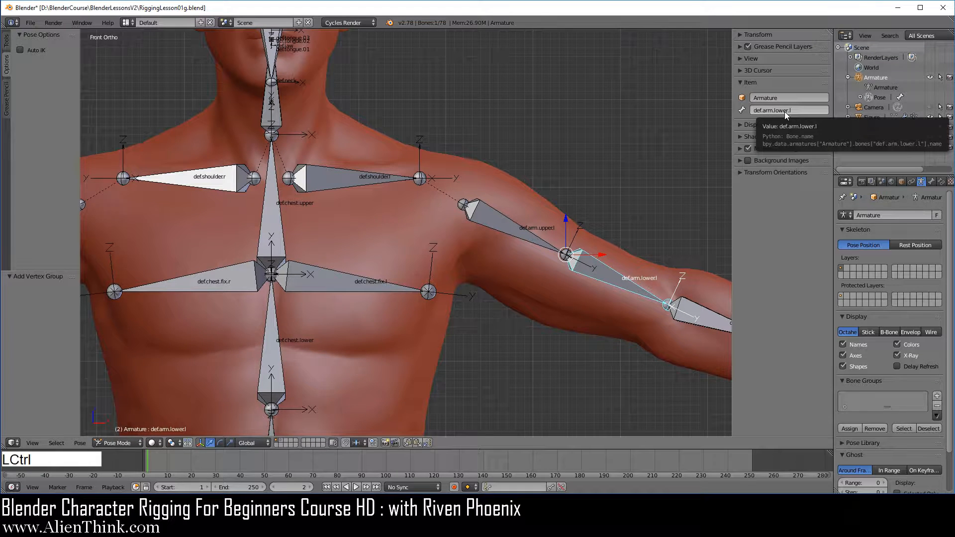
pyautogui.hotkey('ctrl', 'c')
pyautogui.rightClick(508, 192)
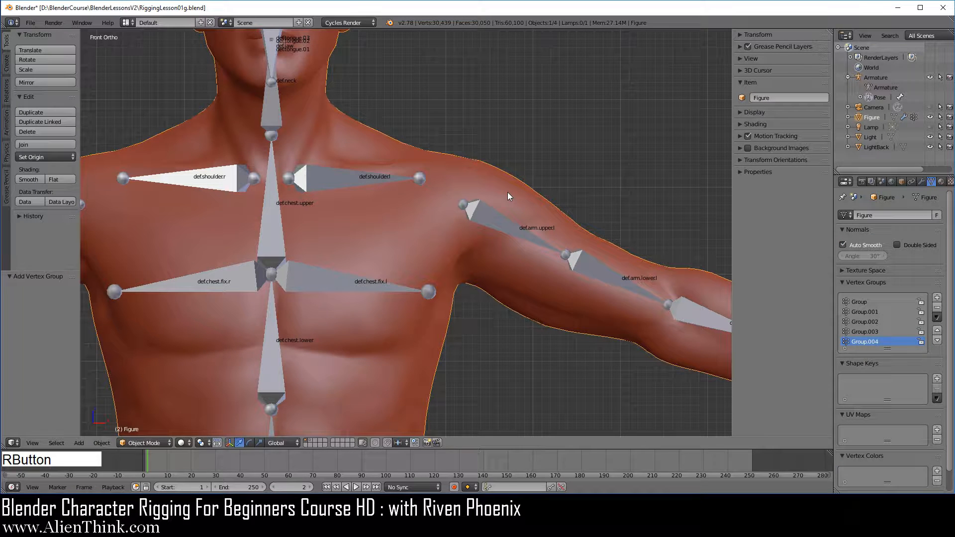
pyautogui.doubleClick(862, 301)
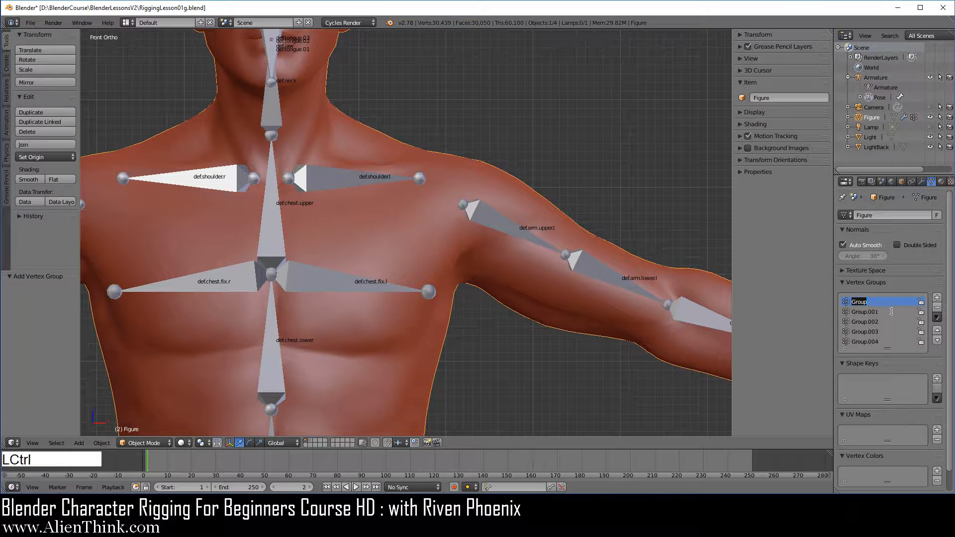
pyautogui.hotkey('ctrl', 'v')
pyautogui.press('Return')
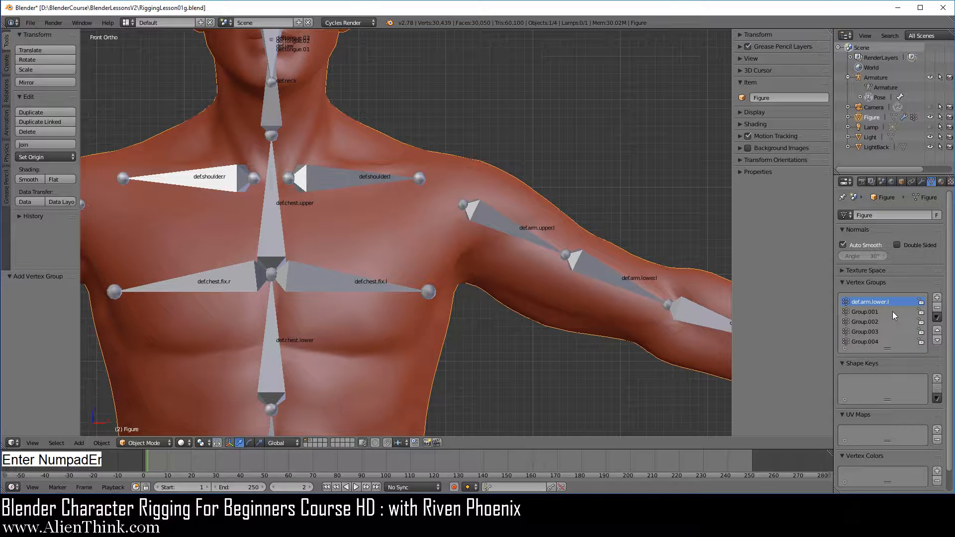
# Copy the left upper arm bone's name and rename the Figure's vertex group Group.001 as def.arm.upper.l.
pyautogui.rightClick(506, 229)
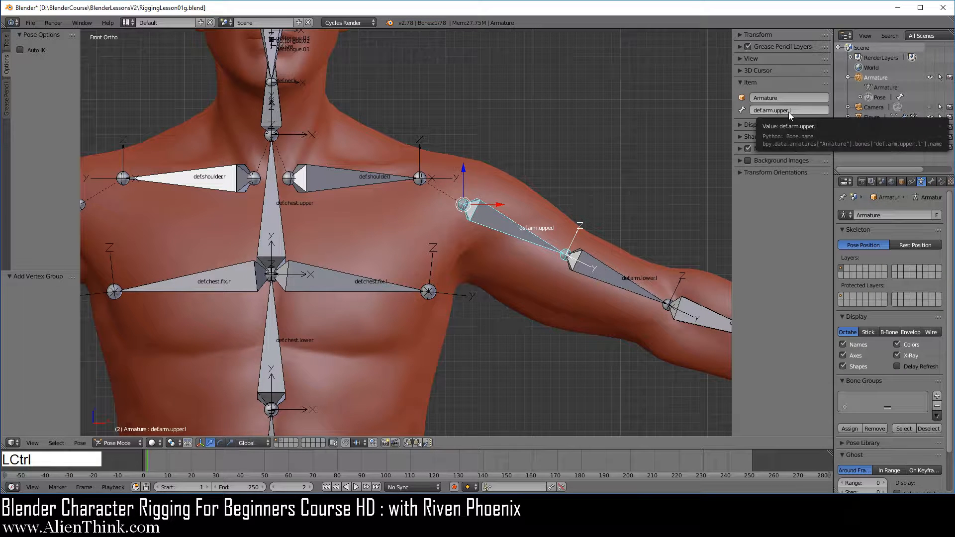
pyautogui.hotkey('ctrl', 'c')
pyautogui.rightClick(520, 198)
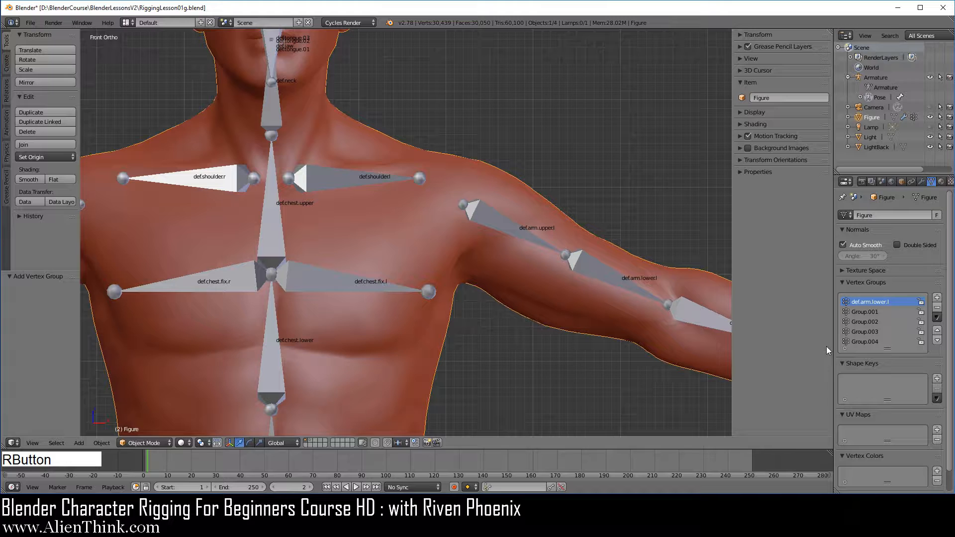
pyautogui.doubleClick(876, 311)
pyautogui.hotkey('ctrl', 'v')
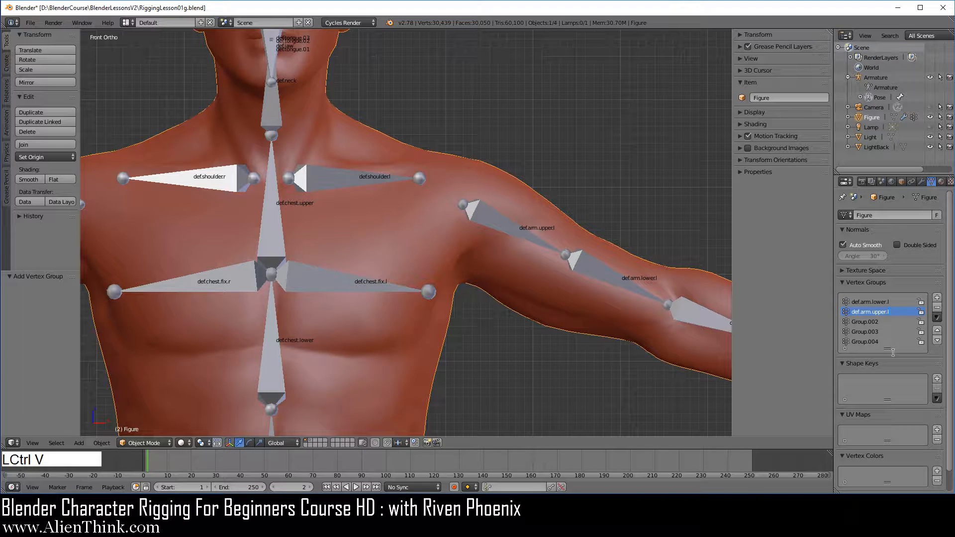
pyautogui.press('KP_Enter')
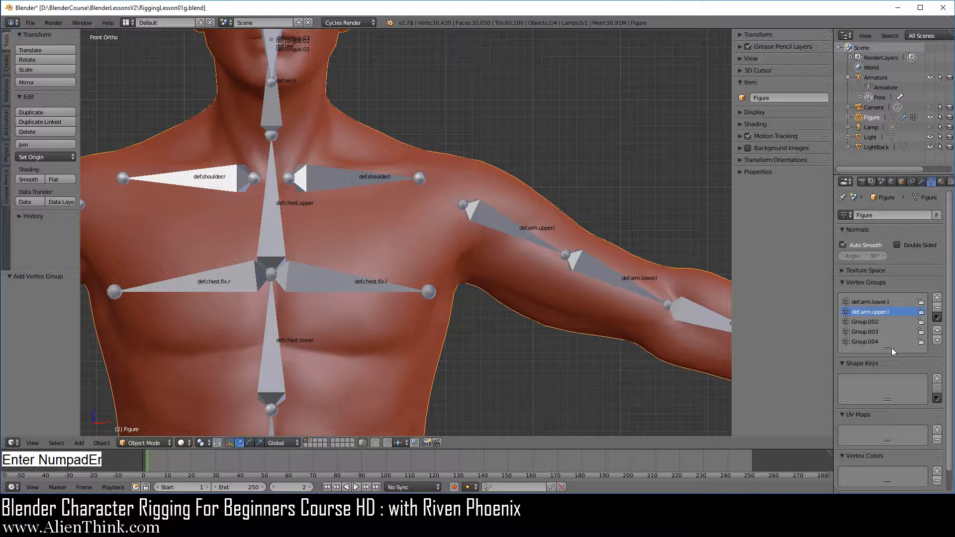
# Copy the left shoulder bone's name and rename the Figure's vertex group Group.002 as def.shoulder.l.
pyautogui.rightClick(366, 178)
pyautogui.hotkey('ctrl', 'Tab')
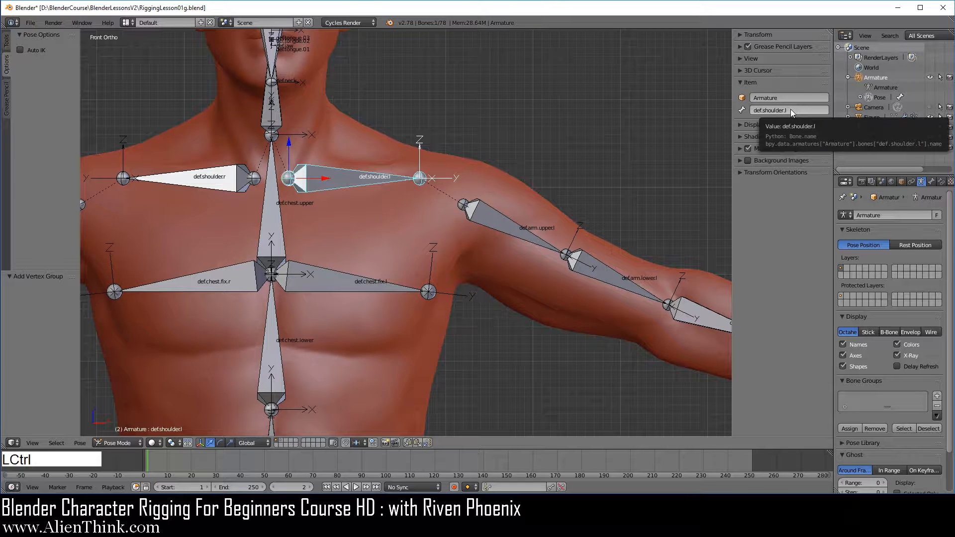
pyautogui.hotkey('ctrl', 'c')
pyautogui.rightClick(506, 192)
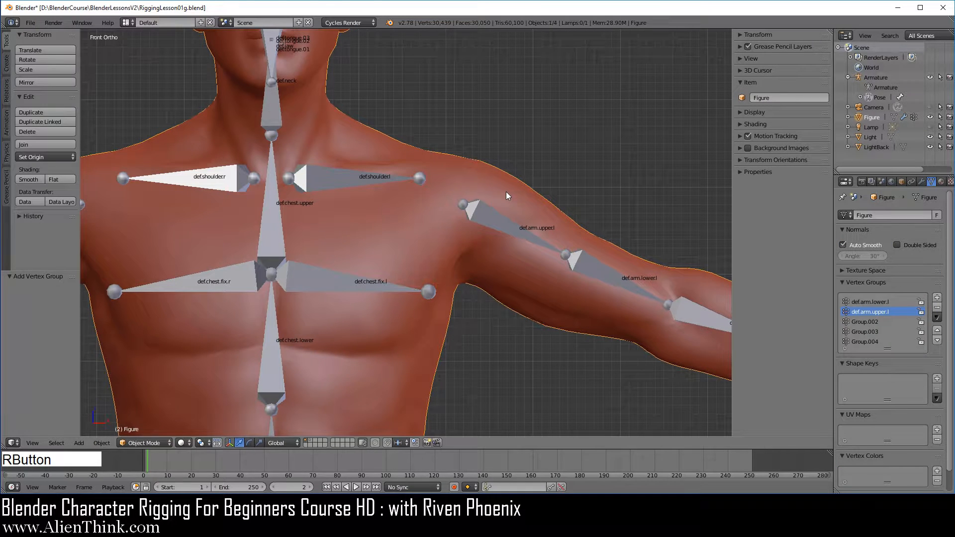
pyautogui.click(869, 322)
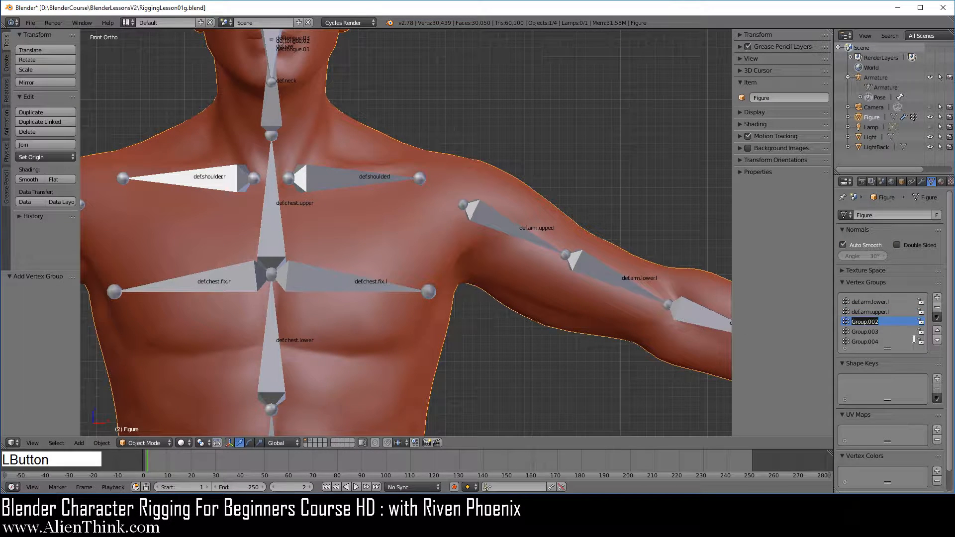
pyautogui.hotkey('ctrl', 'v')
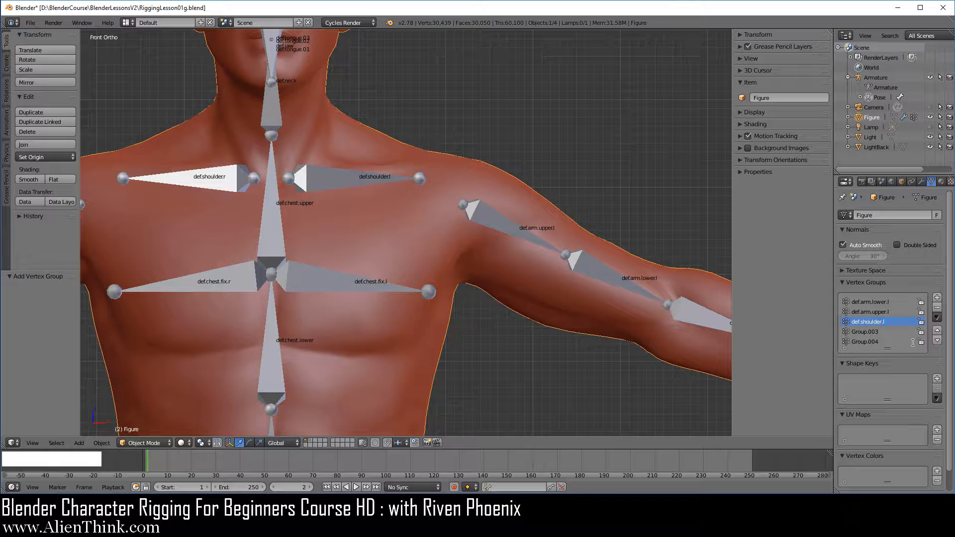
pyautogui.press('Return')
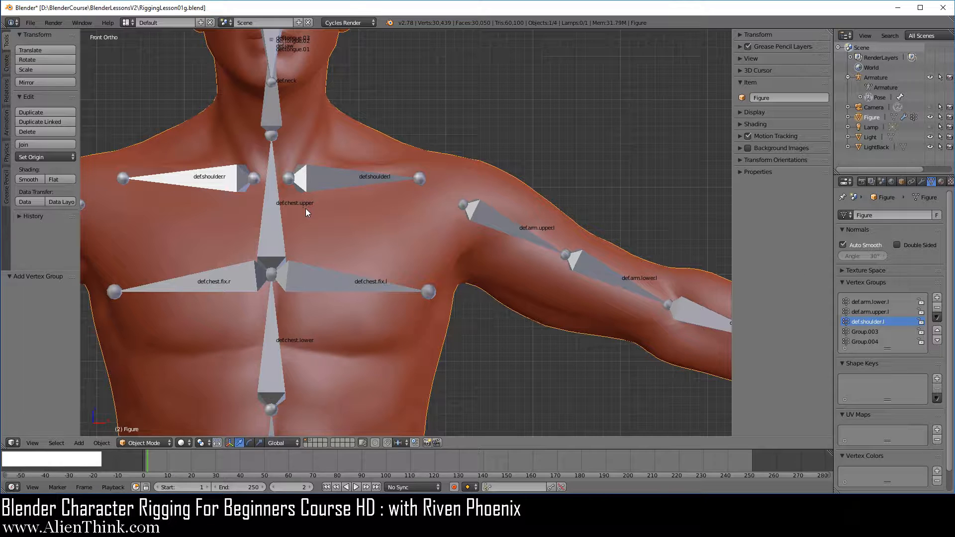
# Copy the upper chest bone's name and rename the Figure's vertex group Group.003 as def.chest.upper.
pyautogui.rightClick(275, 208)
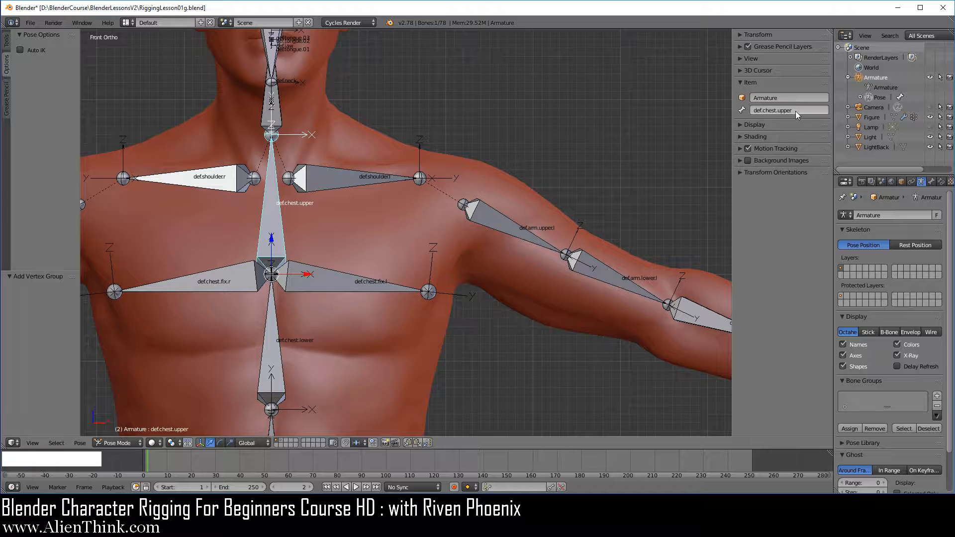
pyautogui.hotkey('ctrl', 'c')
pyautogui.rightClick(495, 180)
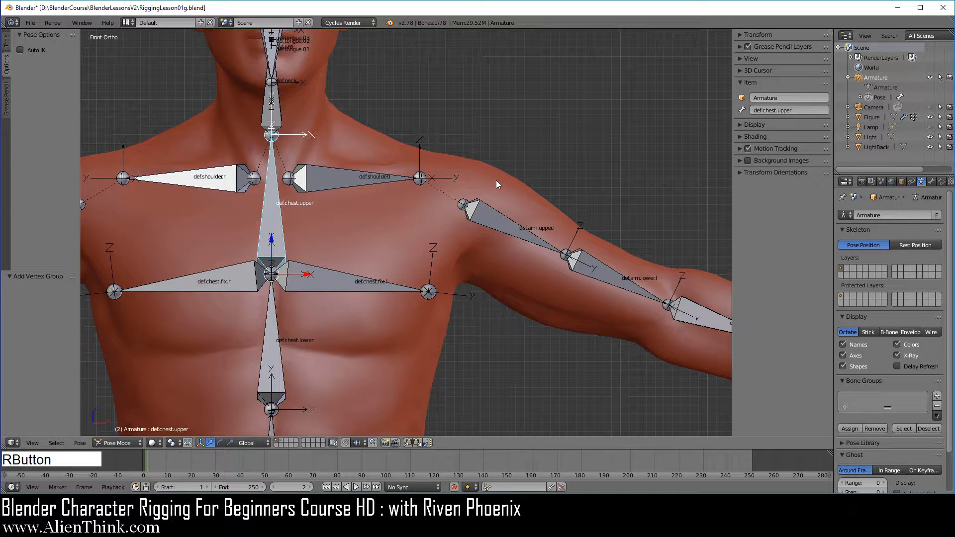
pyautogui.doubleClick(877, 331)
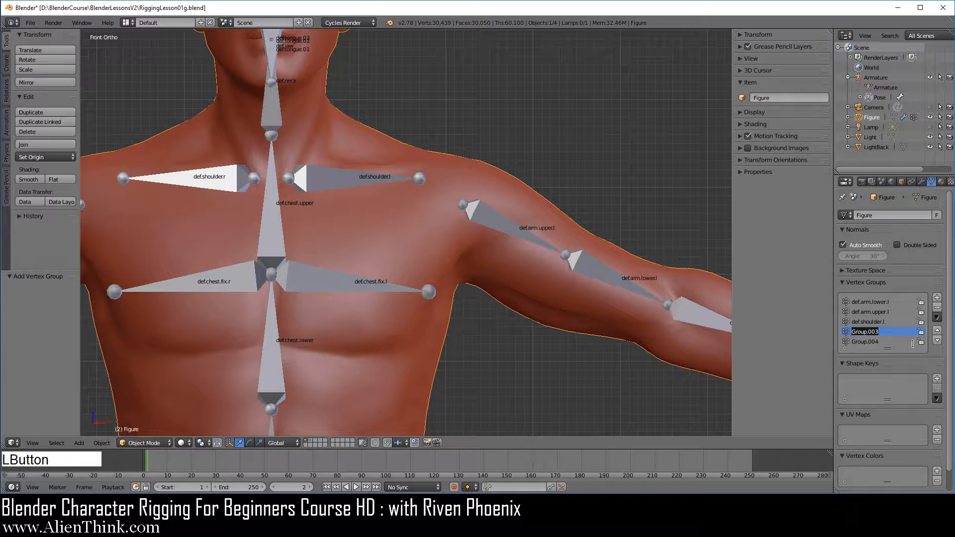
pyautogui.hotkey('ctrl', 'v')
pyautogui.press('Return')
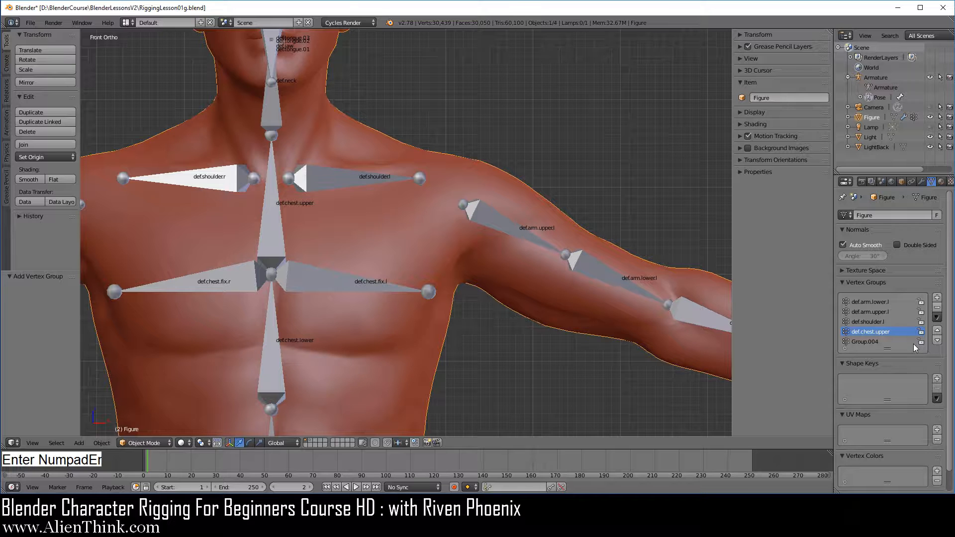
# Copy the neck bone's name and rename the Figure's vertex group Group.004 as def.neck.
pyautogui.rightClick(277, 100)
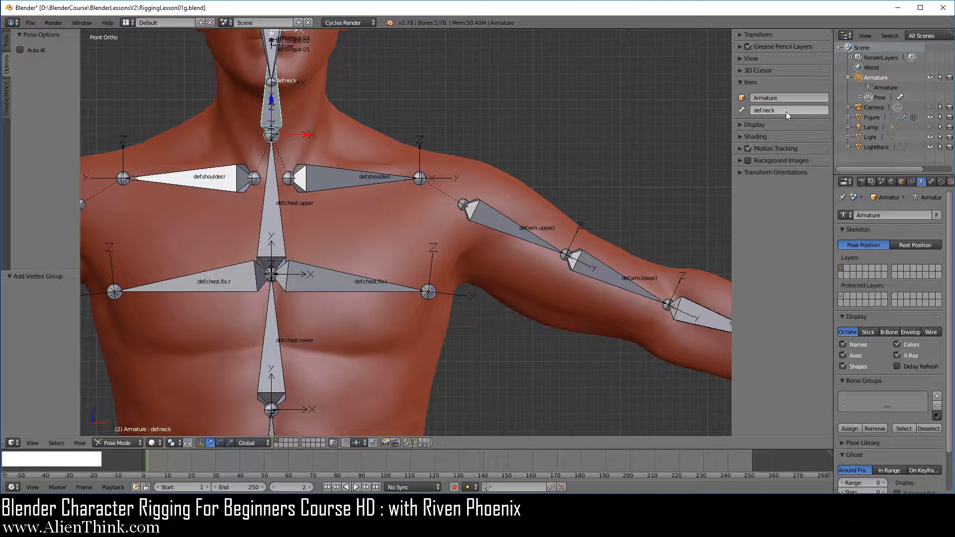
pyautogui.hotkey('ctrl', 'c')
pyautogui.rightClick(494, 186)
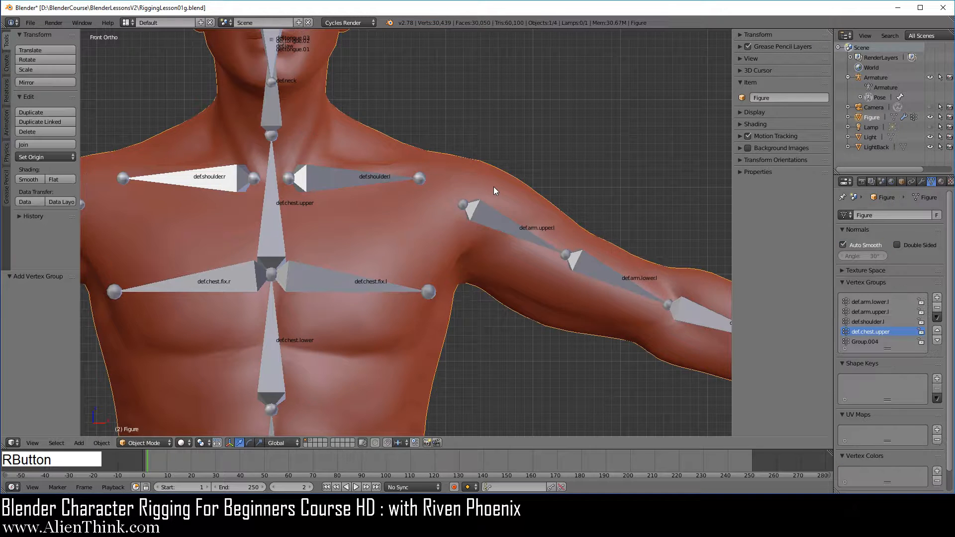
pyautogui.doubleClick(877, 341)
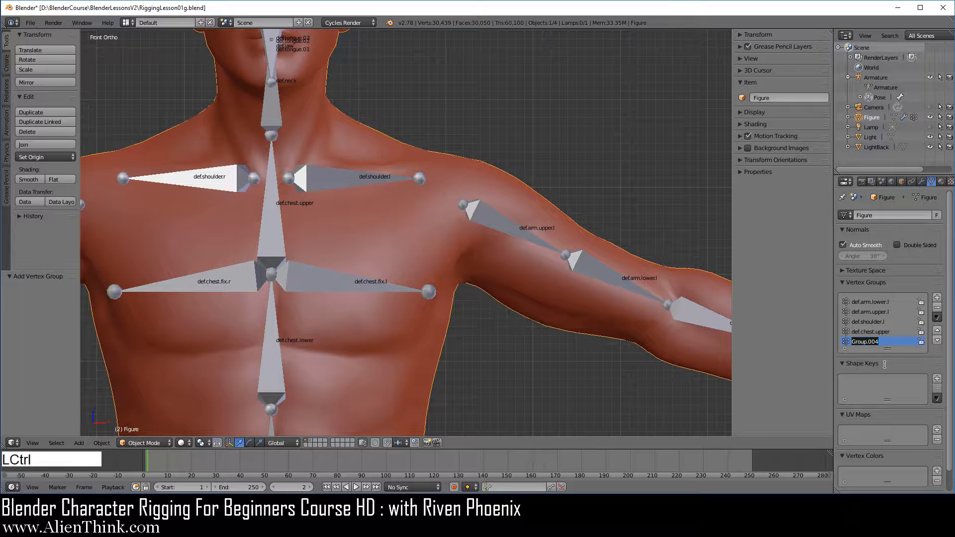
pyautogui.hotkey('ctrl', 'v')
pyautogui.press('Return')
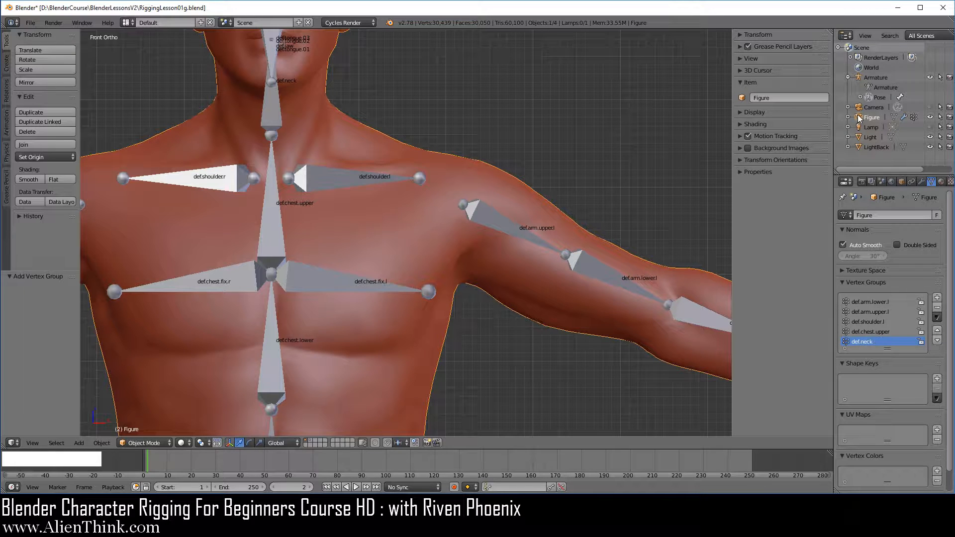
# Parent Figure to Armature with Armature Deform and move its Armature modifier up above the Subdivision Surface modifier.
pyautogui.moveTo(858, 114); pyautogui.dragTo(882, 76)
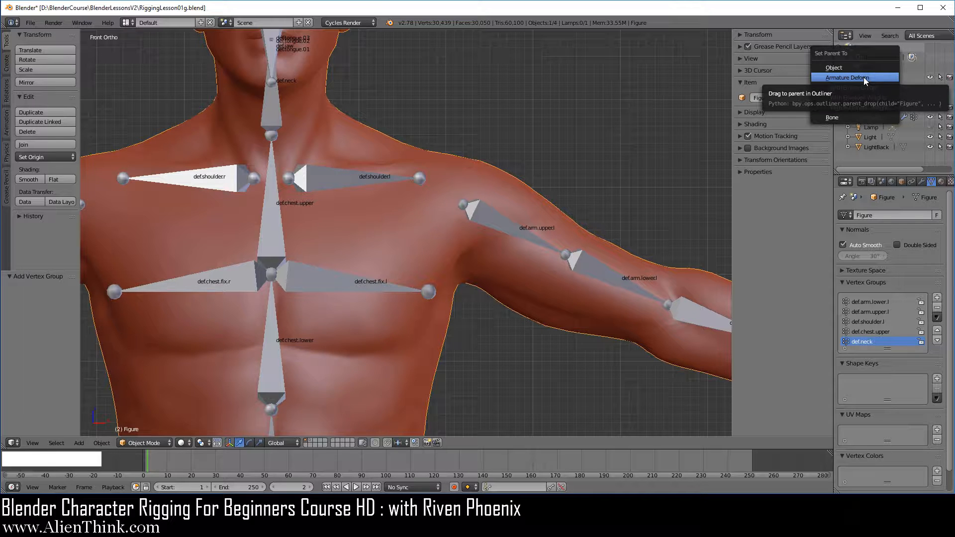
pyautogui.click(864, 76)
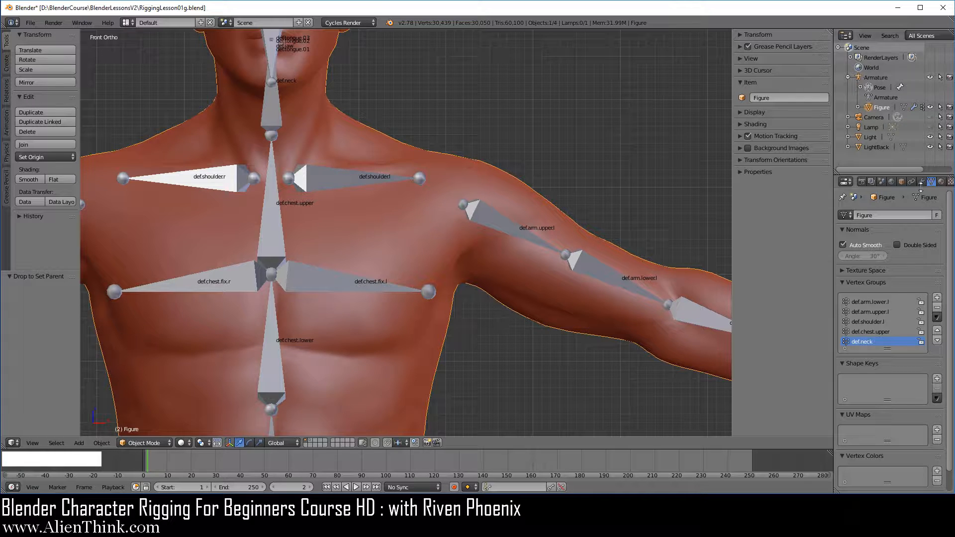
pyautogui.click(922, 180)
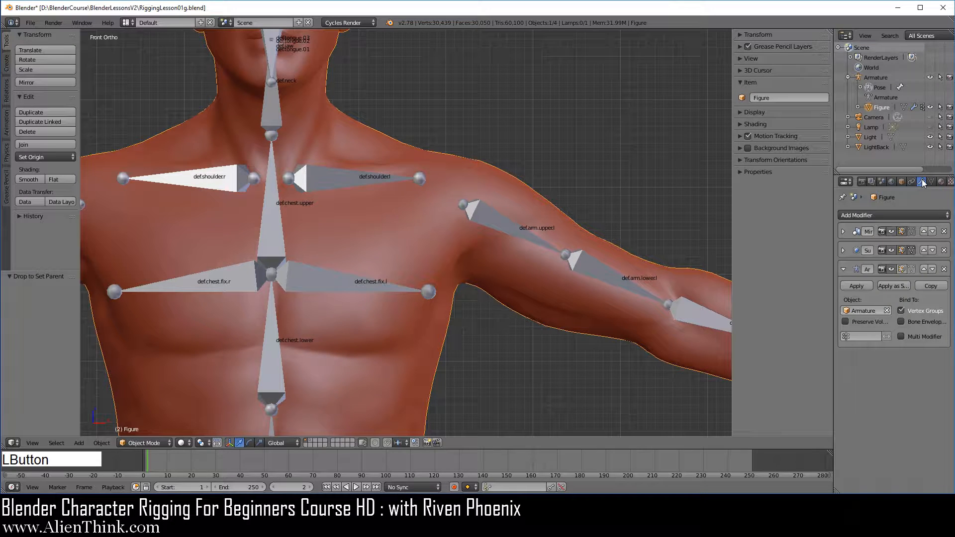
pyautogui.click(923, 270)
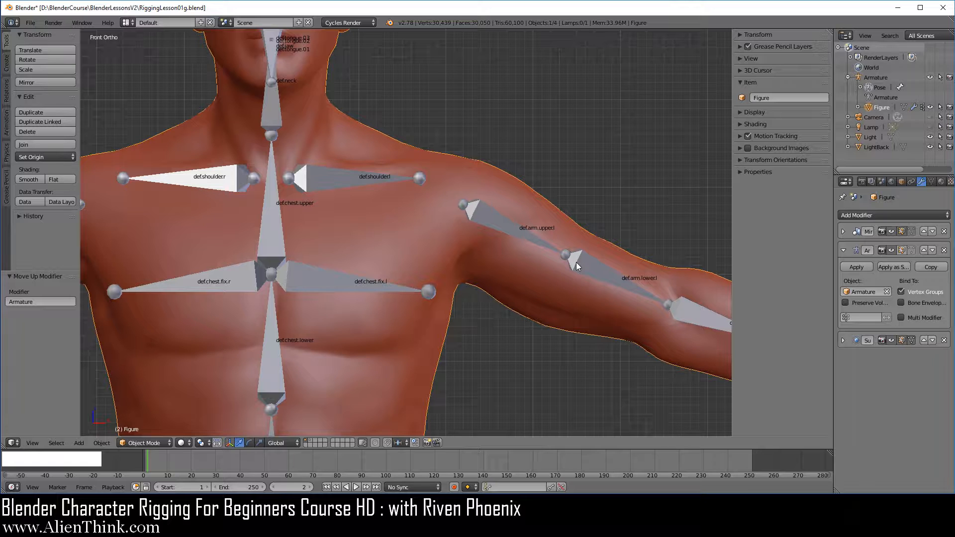
pyautogui.click(903, 252)
# Switch the Figure mesh to Edit Mode and display its vertex groups for assigning vertices.
pyautogui.click(144, 443)
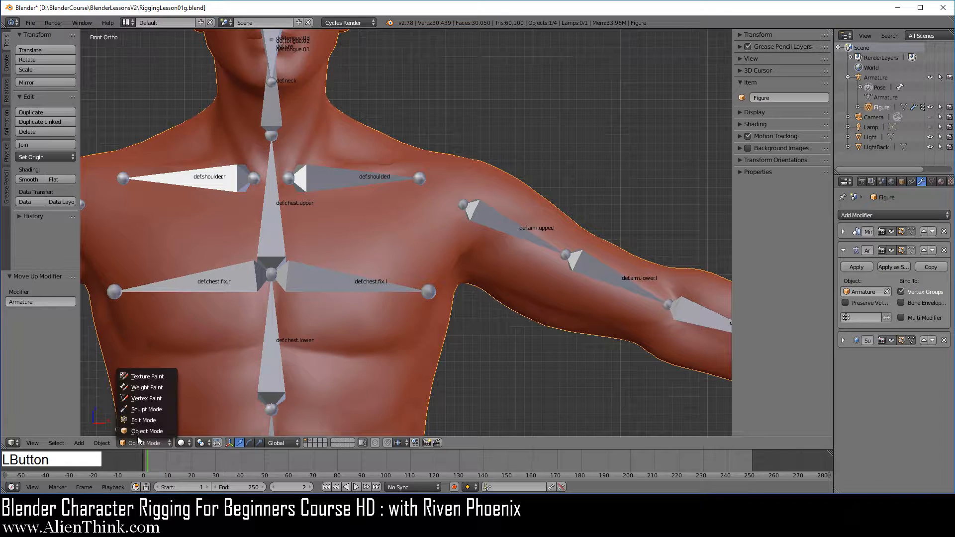
pyautogui.click(143, 421)
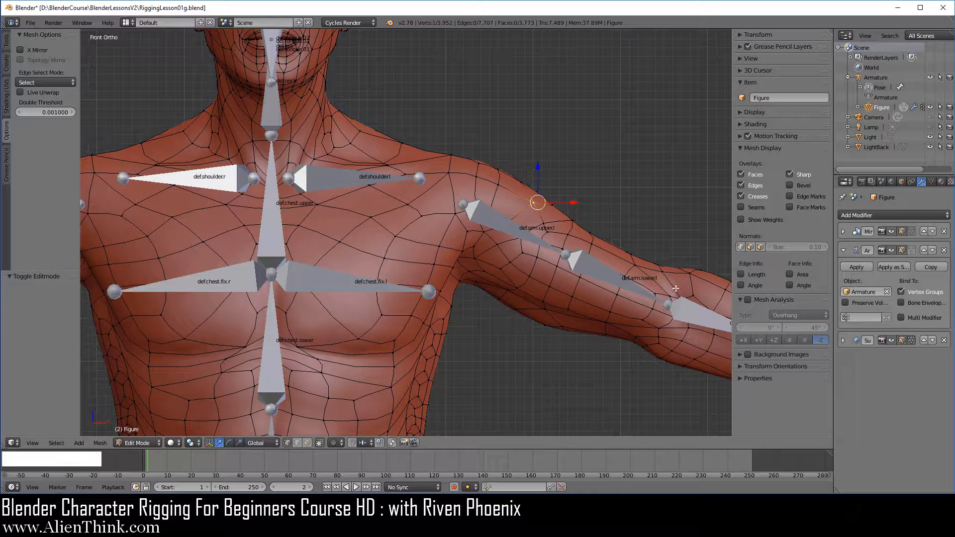
pyautogui.click(931, 182)
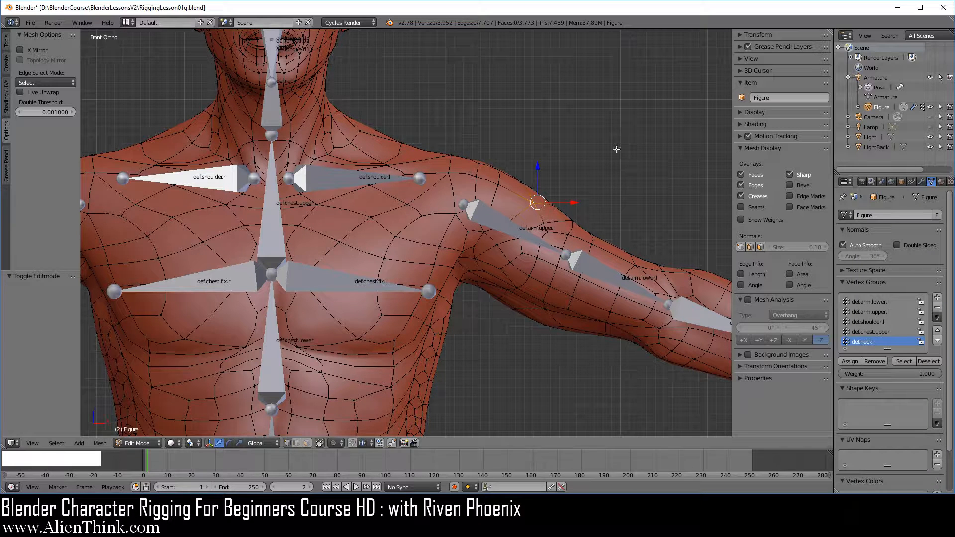
# Select the single vertex on top of the figure's upper arm above the def.arm.upper.l bone, and save the file.
pyautogui.scroll(2, 585, 240)
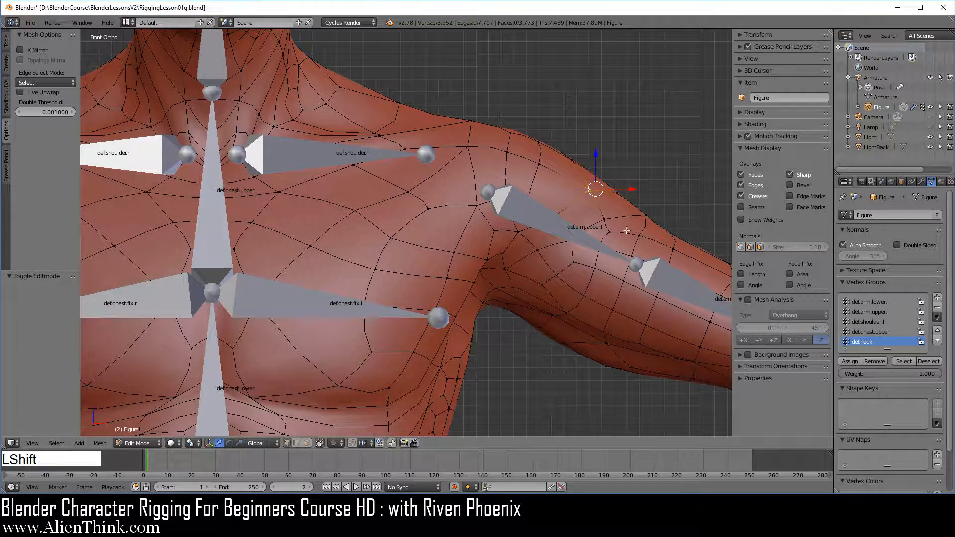
pyautogui.keyDown('shift'); pyautogui.moveTo(627, 230); pyautogui.dragTo(513, 254, button='middle'); pyautogui.keyUp('shift')
pyautogui.scroll(1, 512, 254)
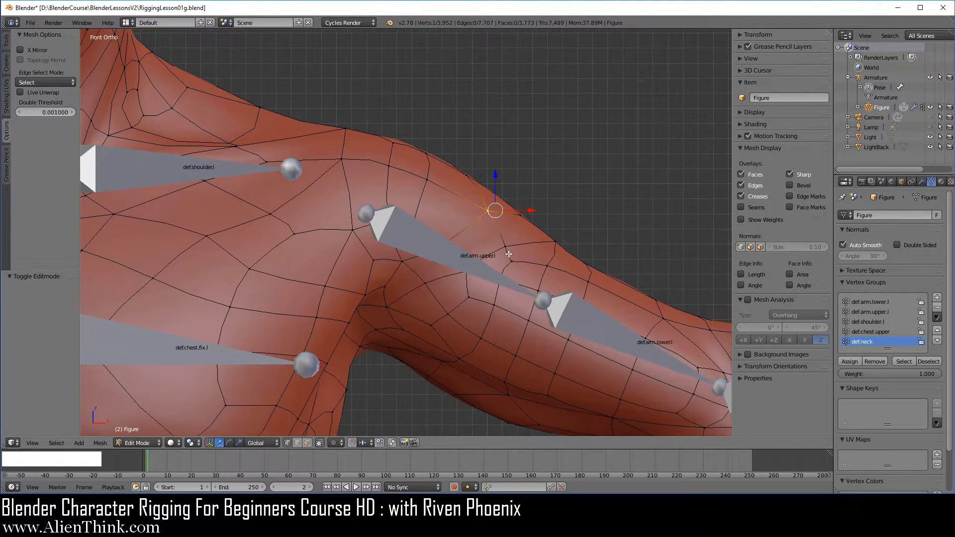
pyautogui.rightClick(488, 214)
pyautogui.click(30, 24)
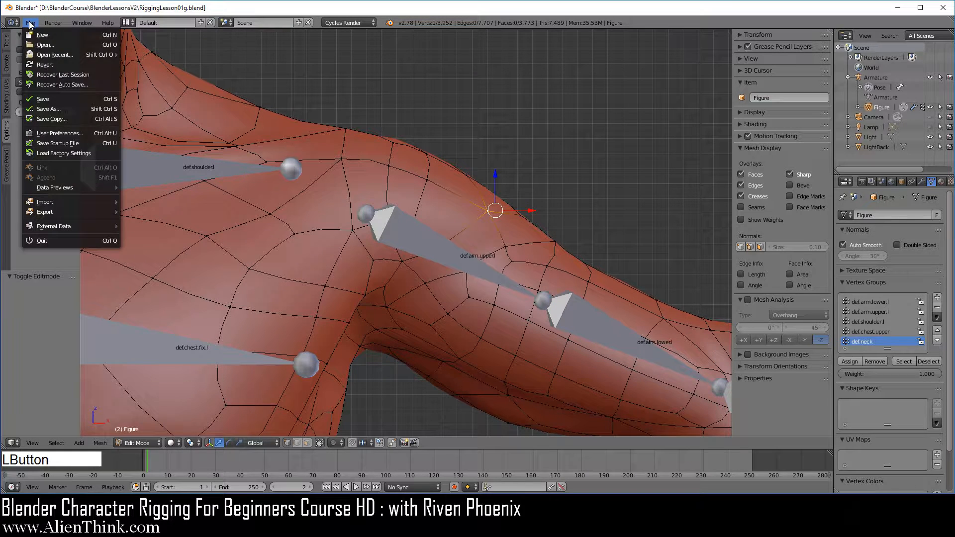
pyautogui.click(52, 99)
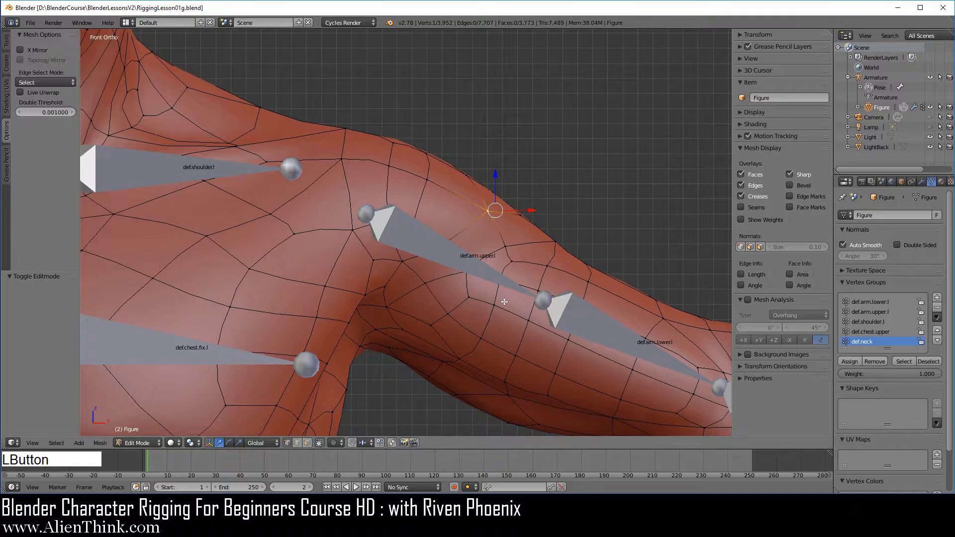
pyautogui.press('F4')
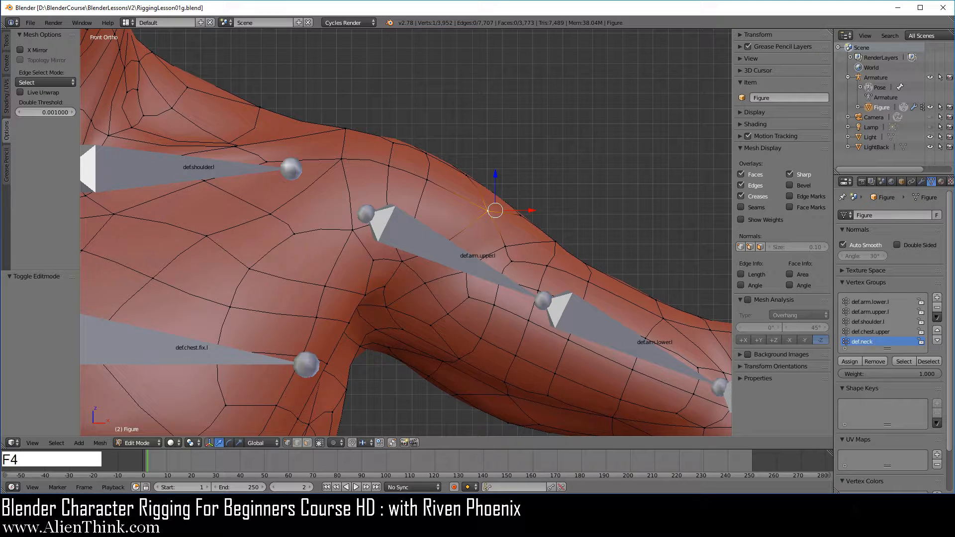
pyautogui.press('F3')
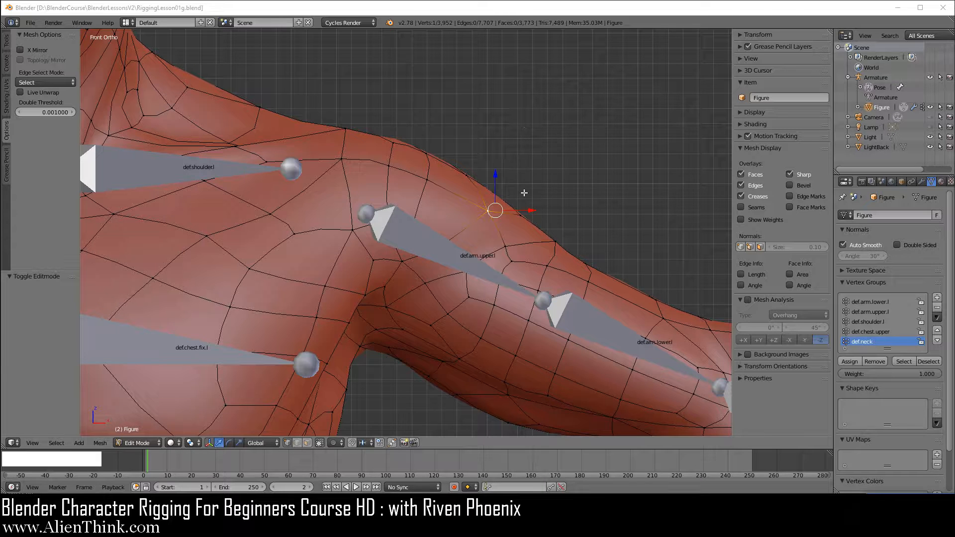
# Inspect the upper-arm vertex's coordinates and expand the Figure object's contents in the scene hierarchy.
pyautogui.rightClick(488, 211)
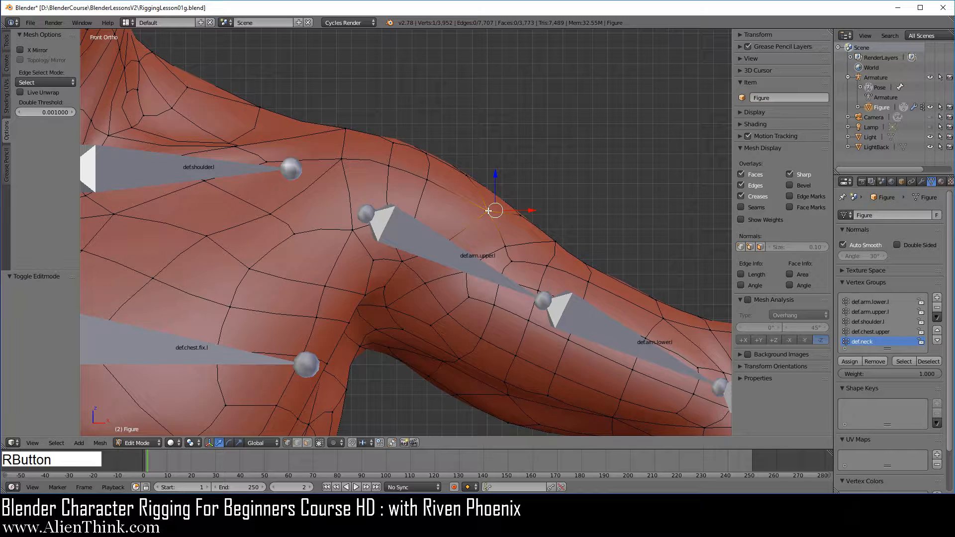
pyautogui.click(741, 34)
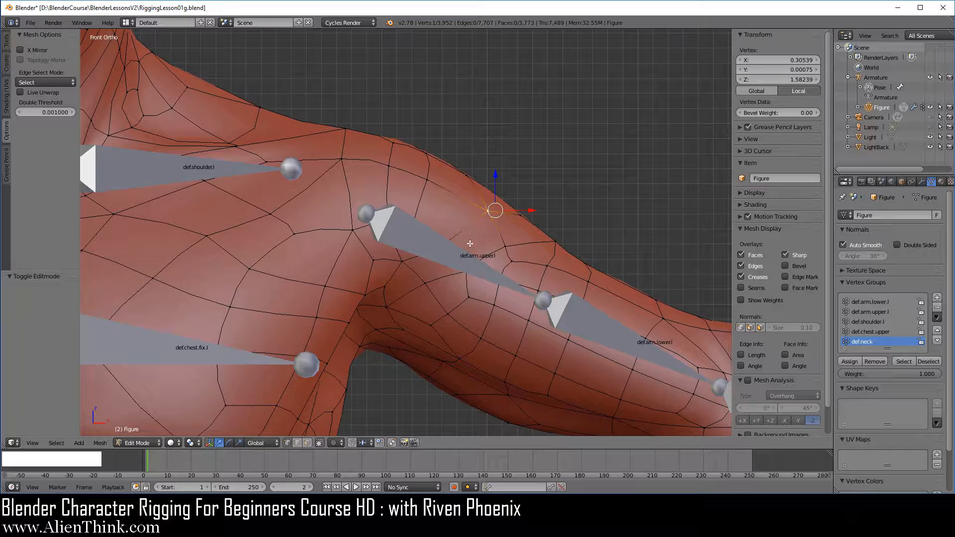
pyautogui.scroll(-5, 403, 281)
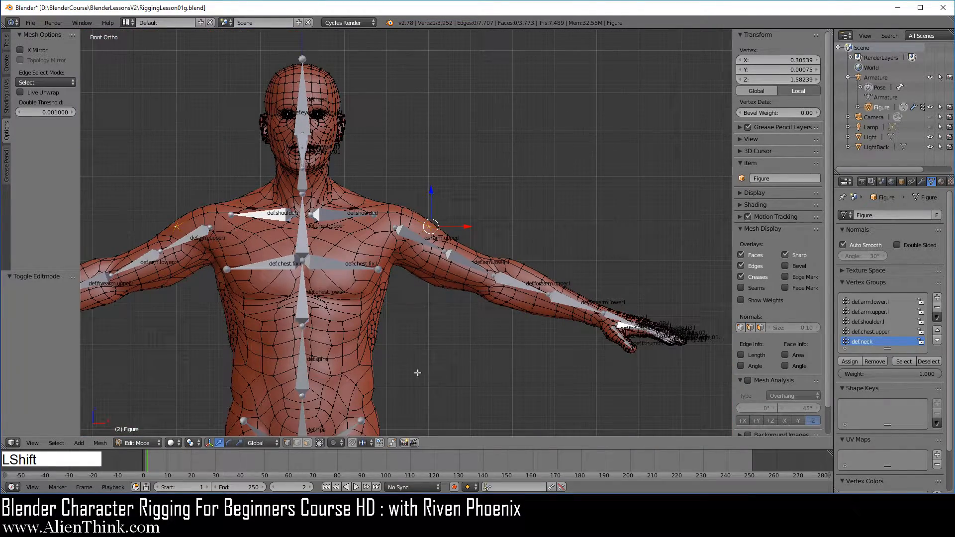
pyautogui.keyDown('shift'); pyautogui.moveTo(418, 379); pyautogui.dragTo(447, 142, button='middle'); pyautogui.keyUp('shift')
pyautogui.keyDown('shift'); pyautogui.moveTo(449, 344); pyautogui.dragTo(482, 214, button='middle'); pyautogui.keyUp('shift')
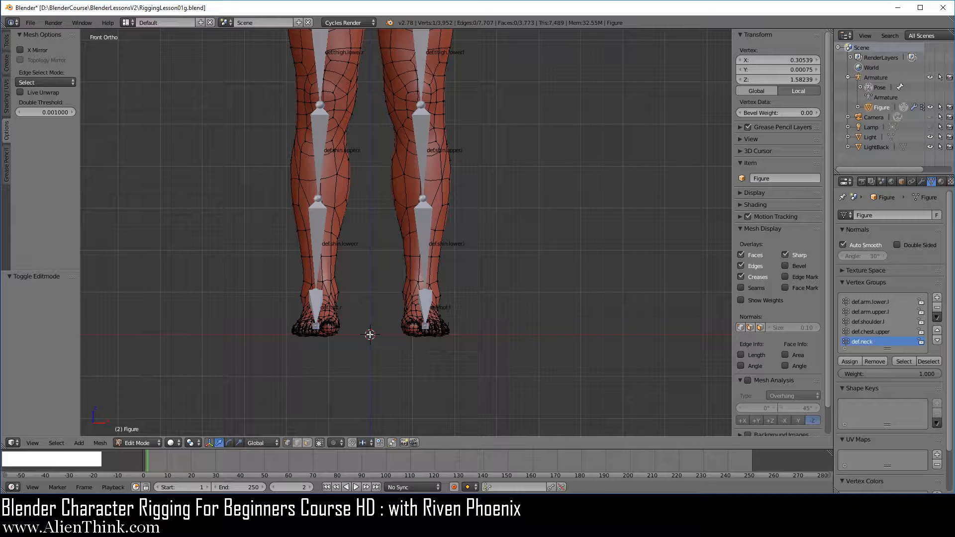
pyautogui.click(859, 108)
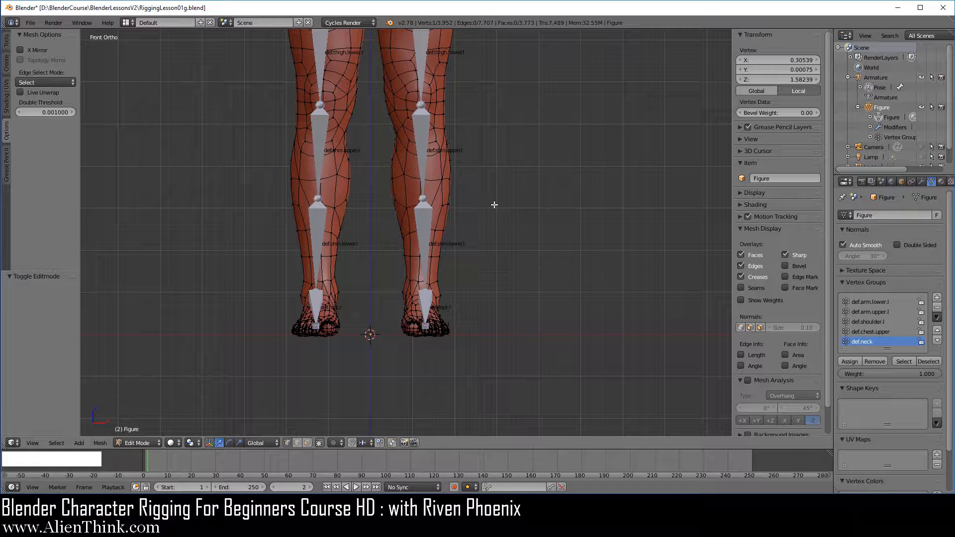
# Delete all vertices of the Figure mesh and return to Object Mode.
pyautogui.press('a')
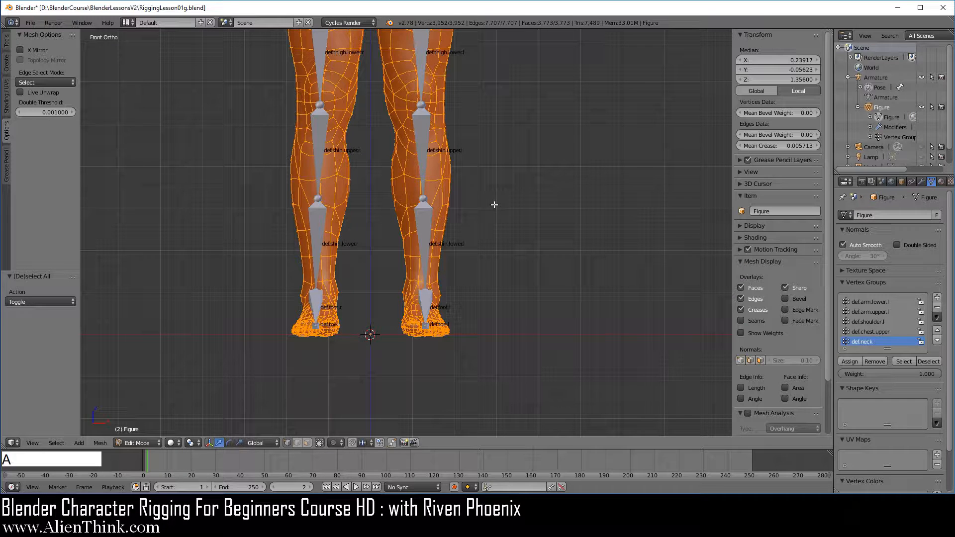
pyautogui.press('x')
pyautogui.click(551, 163)
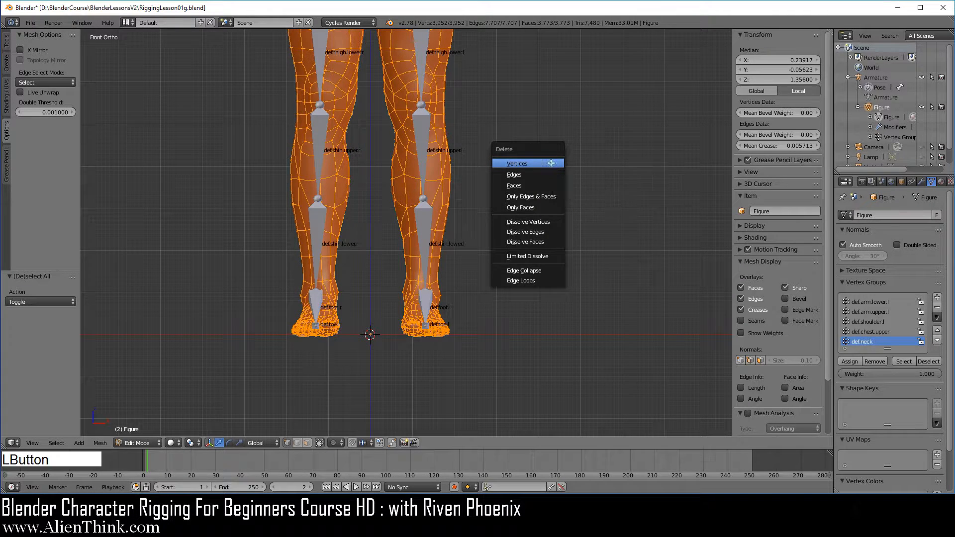
pyautogui.click(148, 443)
pyautogui.click(148, 431)
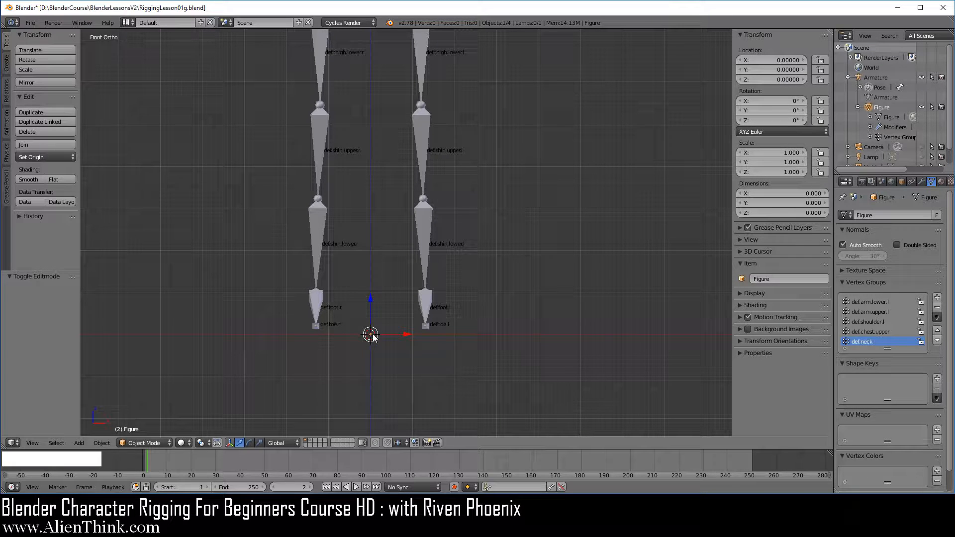
# Scale the empty Figure object by about 1.698, rotate it about -36.5° and move it about 0.397 in X and 0.246 in Z.
pyautogui.click(902, 181)
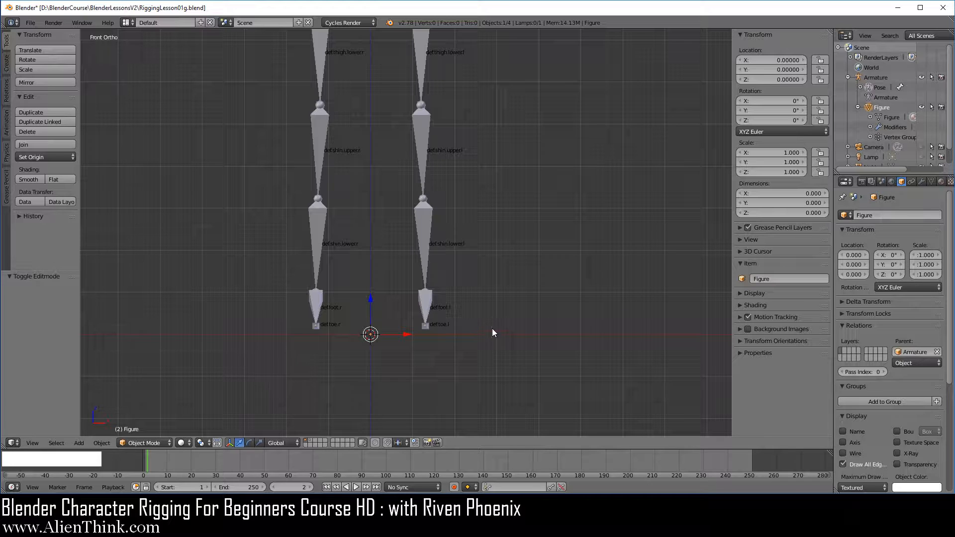
pyautogui.press('s')
pyautogui.click(556, 303)
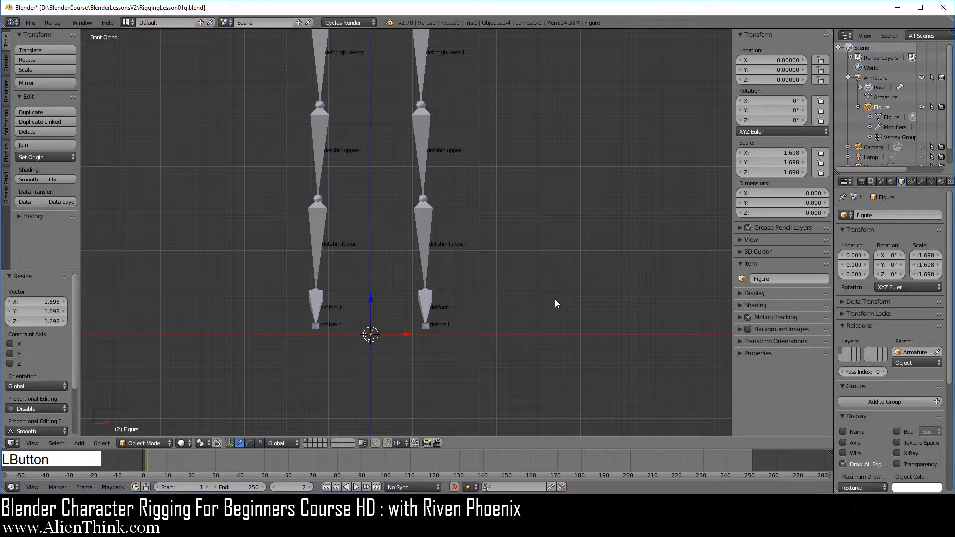
pyautogui.press('r')
pyautogui.click(532, 255)
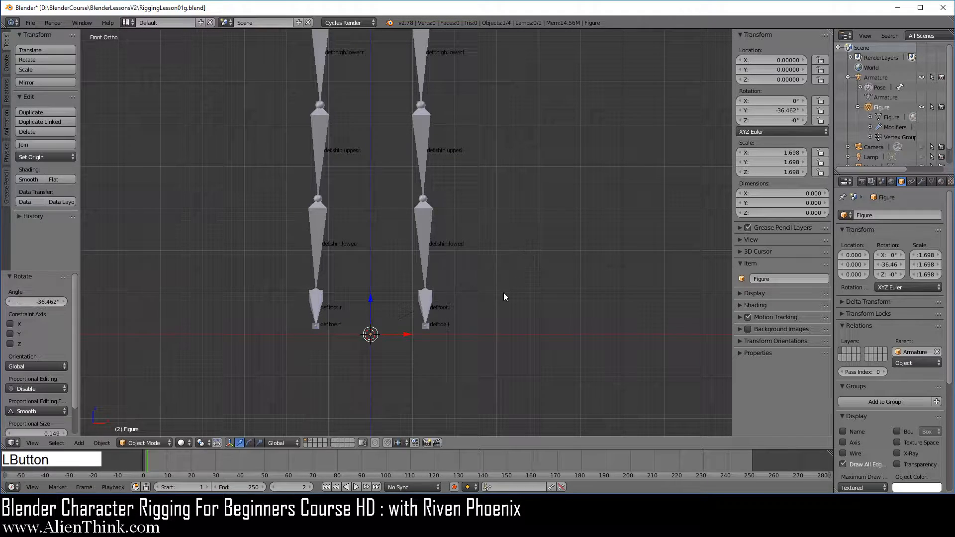
pyautogui.press('g')
pyautogui.click(619, 226)
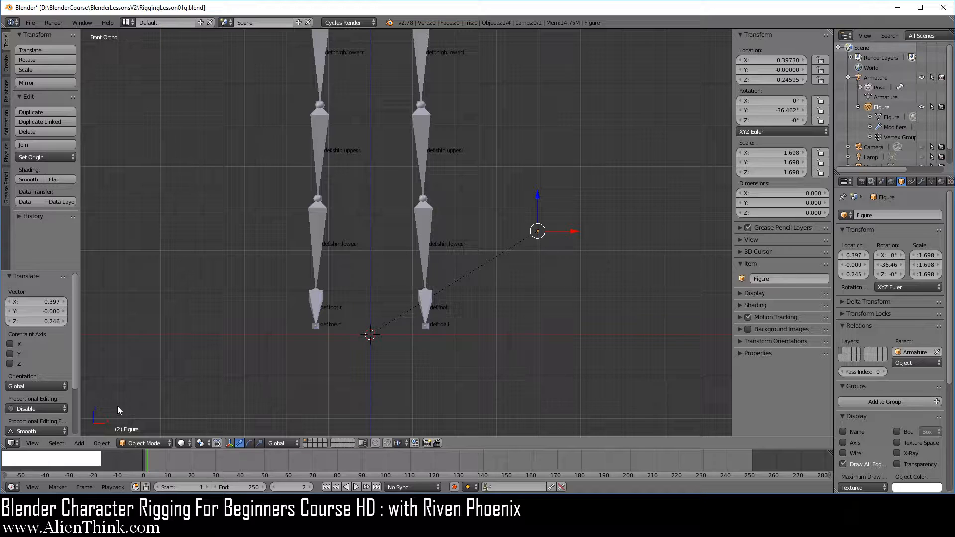
# Return Figure to Edit Mode, undo the deletion of its vertices and examine the mesh's offset from the armature.
pyautogui.click(140, 443)
pyautogui.click(153, 421)
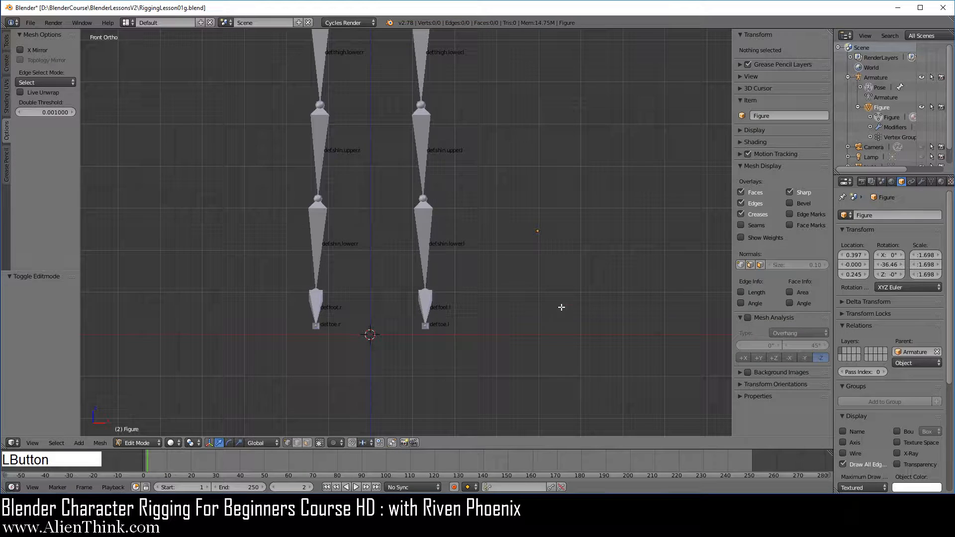
pyautogui.hotkey('ctrl', 'z')
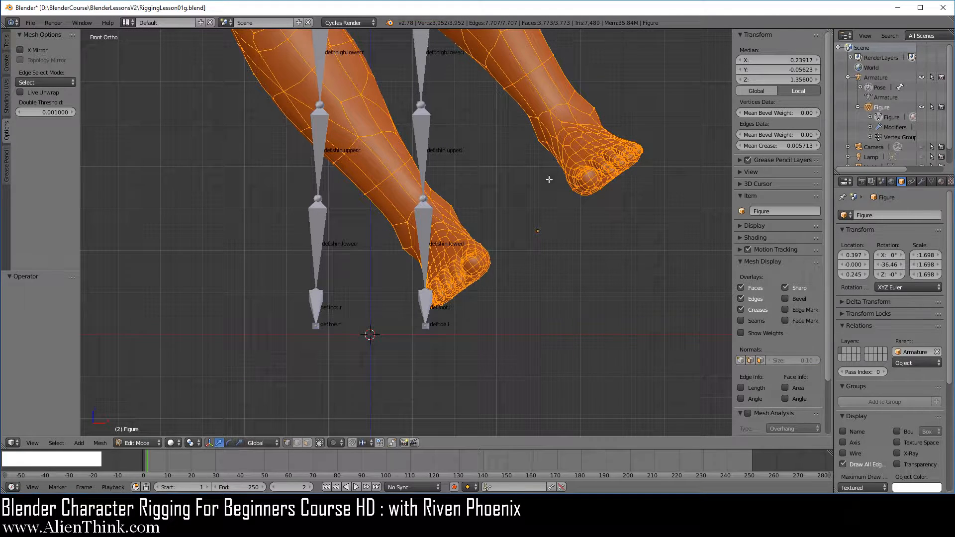
pyautogui.scroll(-6, 543, 187)
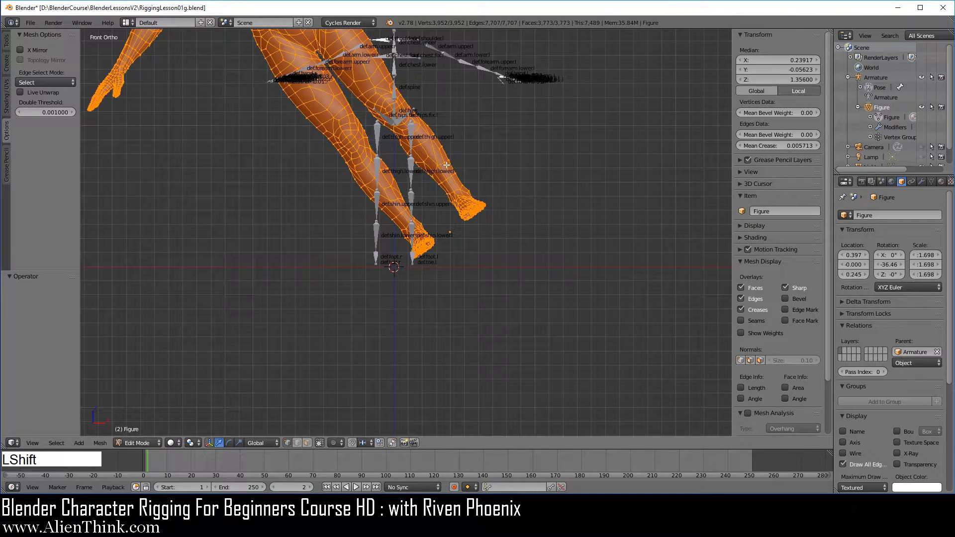
pyautogui.keyDown('shift'); pyautogui.moveTo(437, 124); pyautogui.dragTo(469, 180, button='middle'); pyautogui.keyUp('shift')
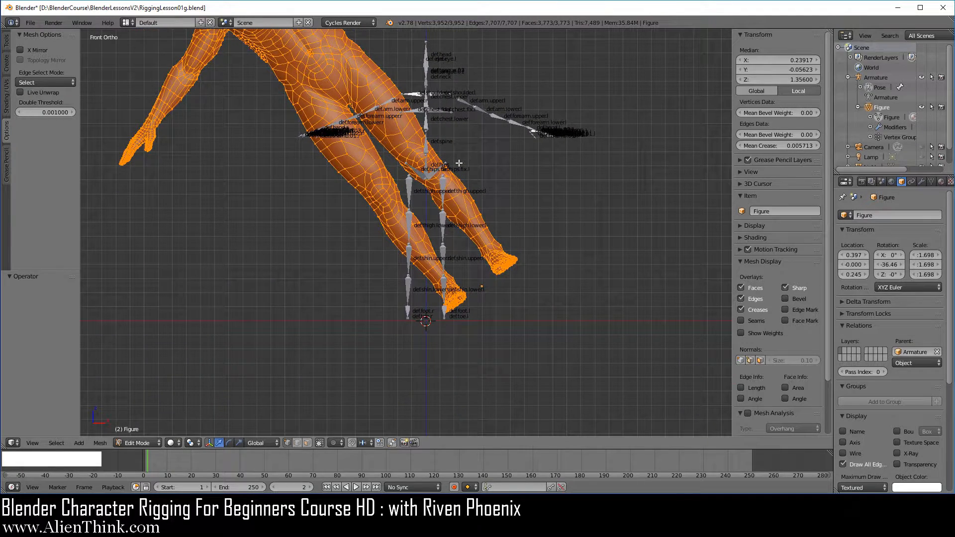
pyautogui.scroll(2, 459, 163)
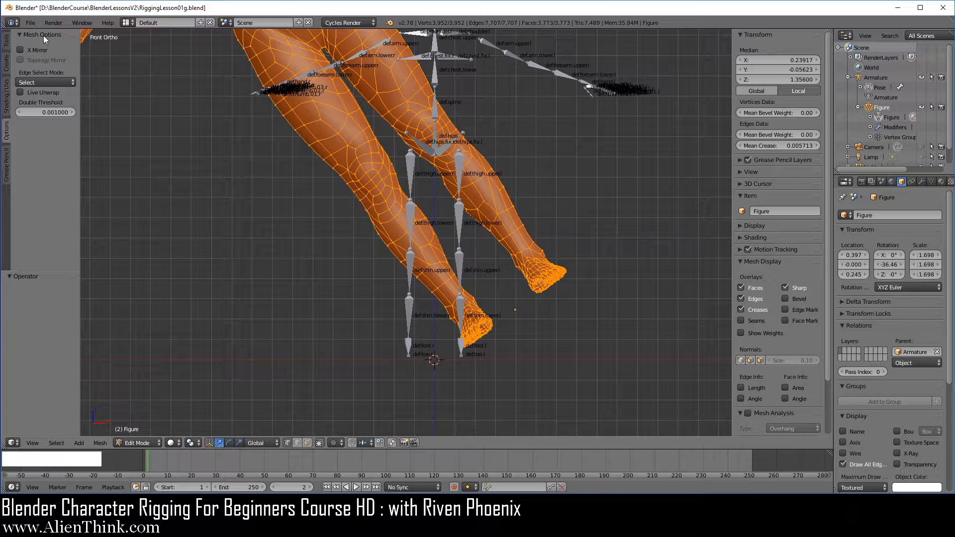
# Discard the test changes by reopening the saved RiggingLesson01g.blend from the recent files.
pyautogui.click(30, 23)
pyautogui.moveTo(74, 55)
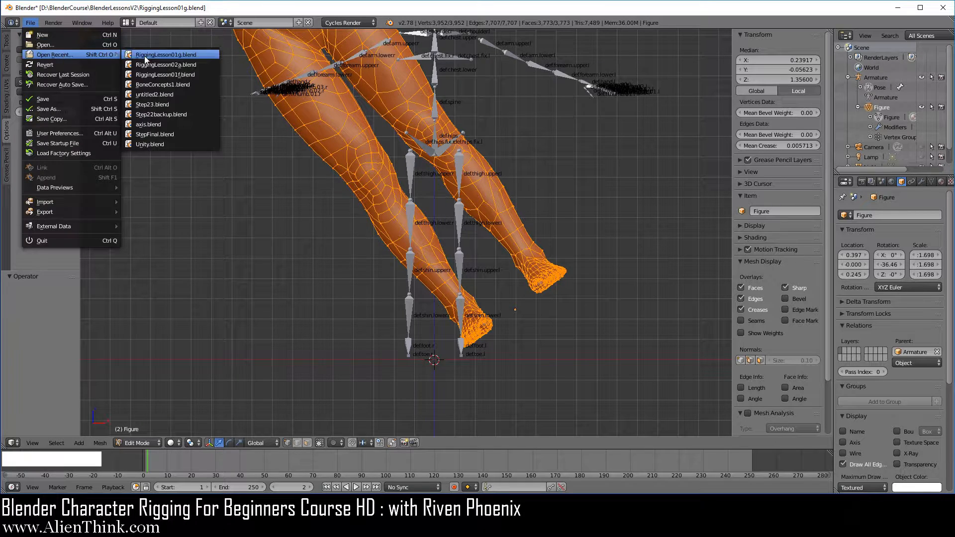
pyautogui.click(175, 53)
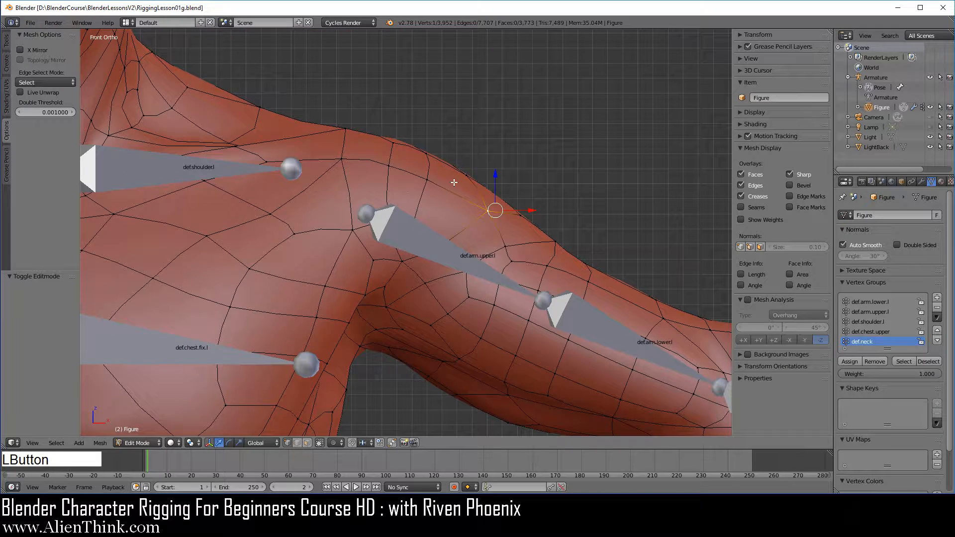
# Switch Figure to Object Mode, then inspect its object transform values and expand its contents in the scene hierarchy.
pyautogui.scroll(-2, 454, 183)
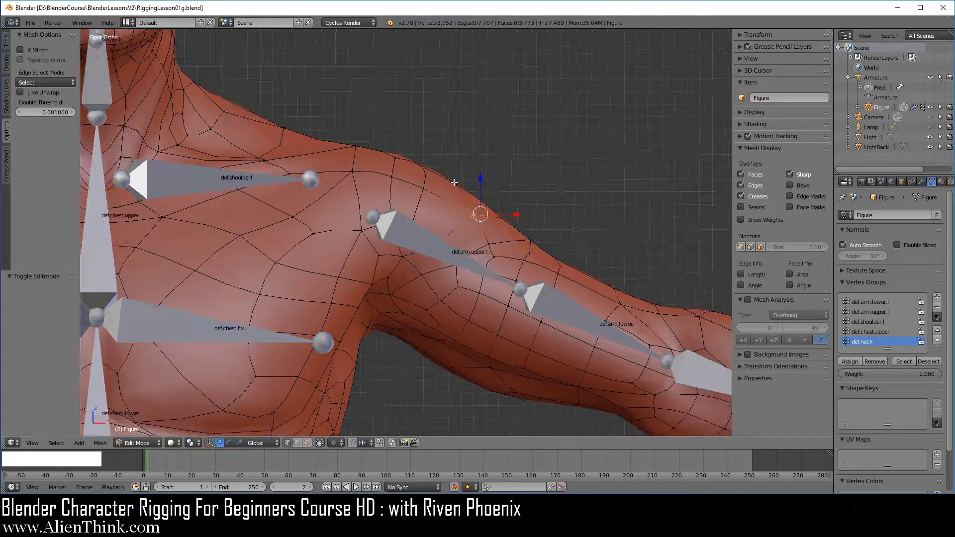
pyautogui.click(154, 441)
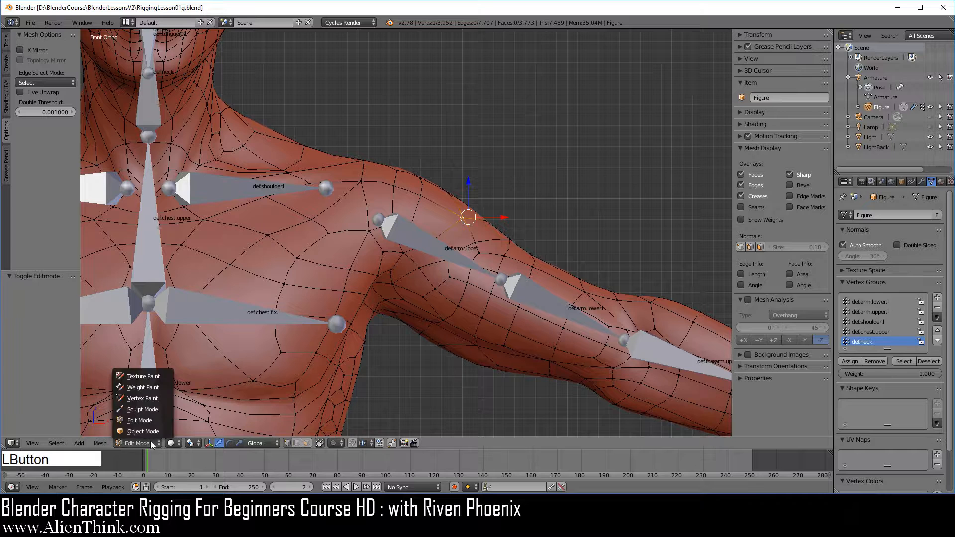
pyautogui.click(148, 434)
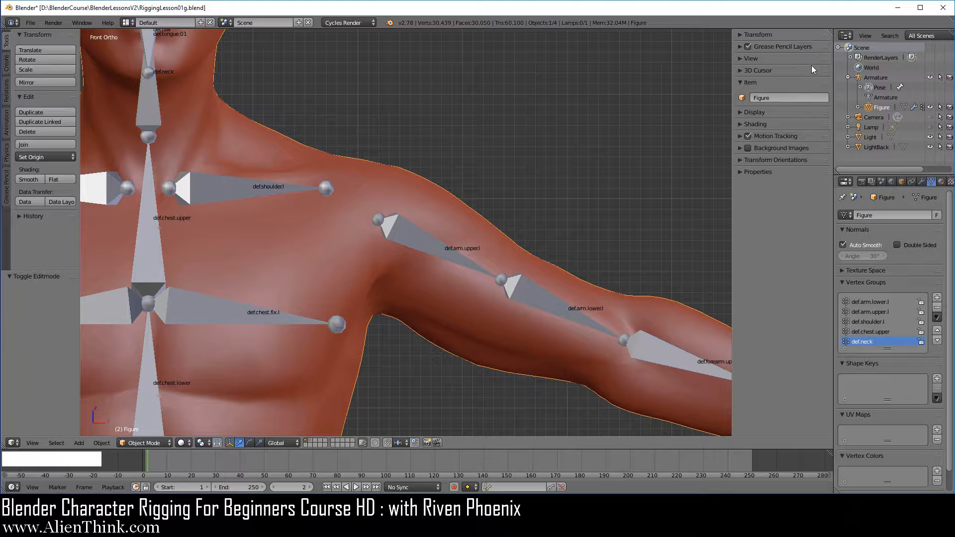
pyautogui.click(740, 34)
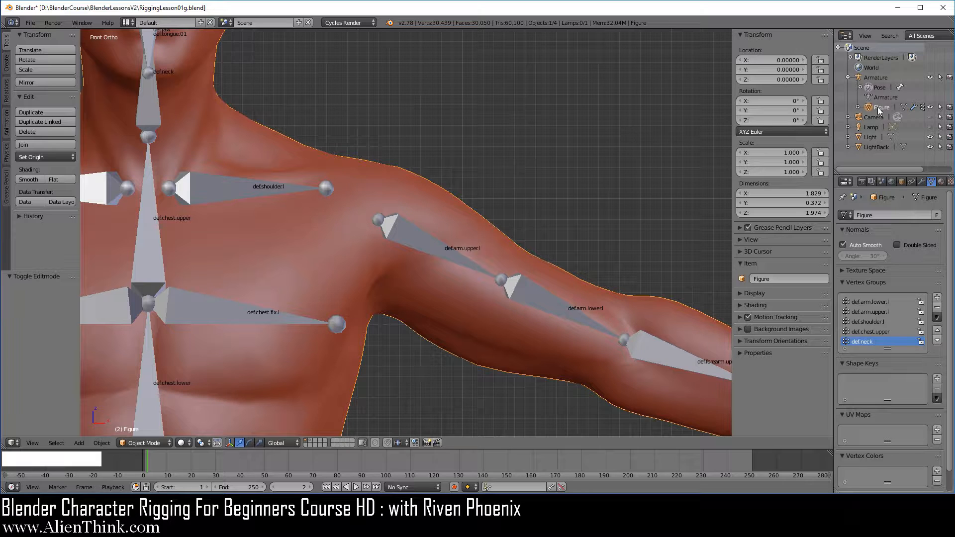
pyautogui.click(858, 107)
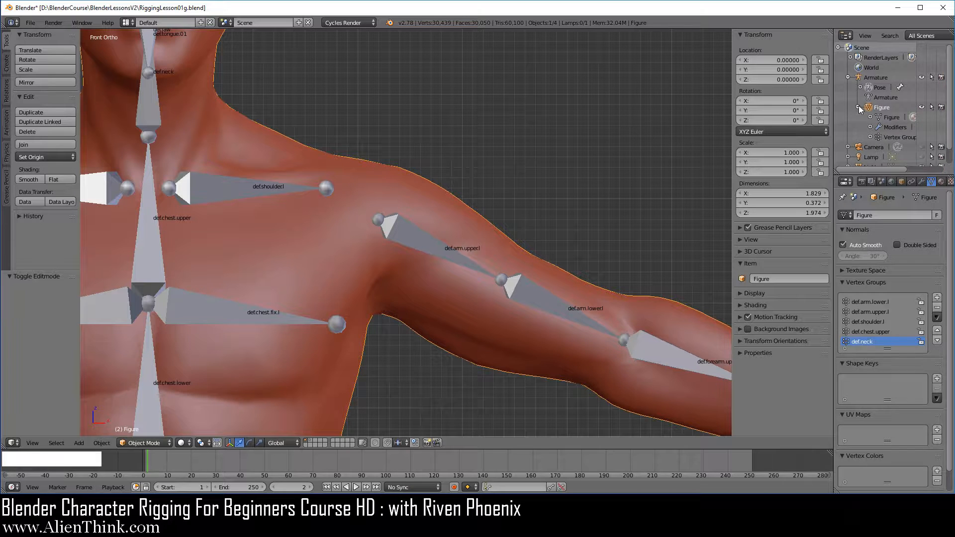
# Return Figure to Edit Mode with the upper-arm vertex selected, and compare its object properties with its mesh data properties.
pyautogui.click(154, 443)
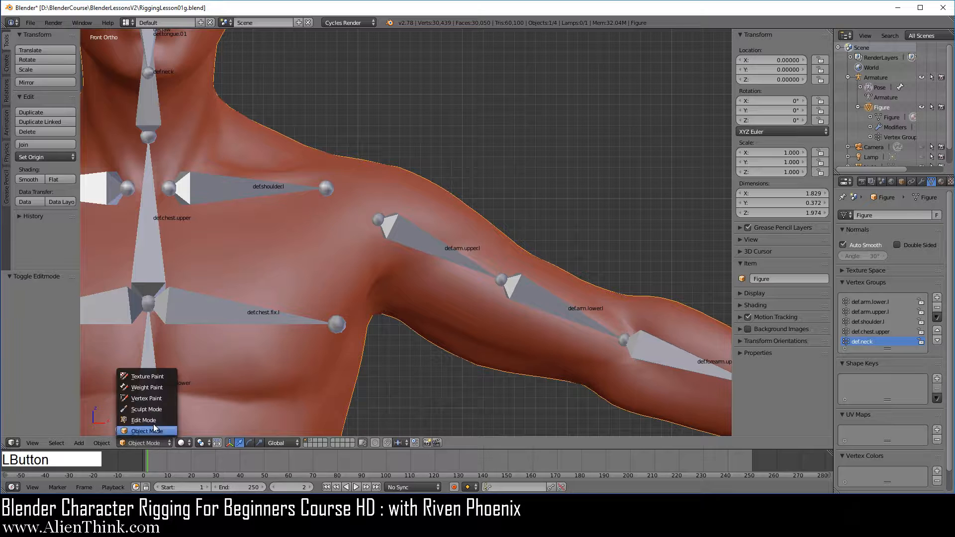
pyautogui.click(153, 417)
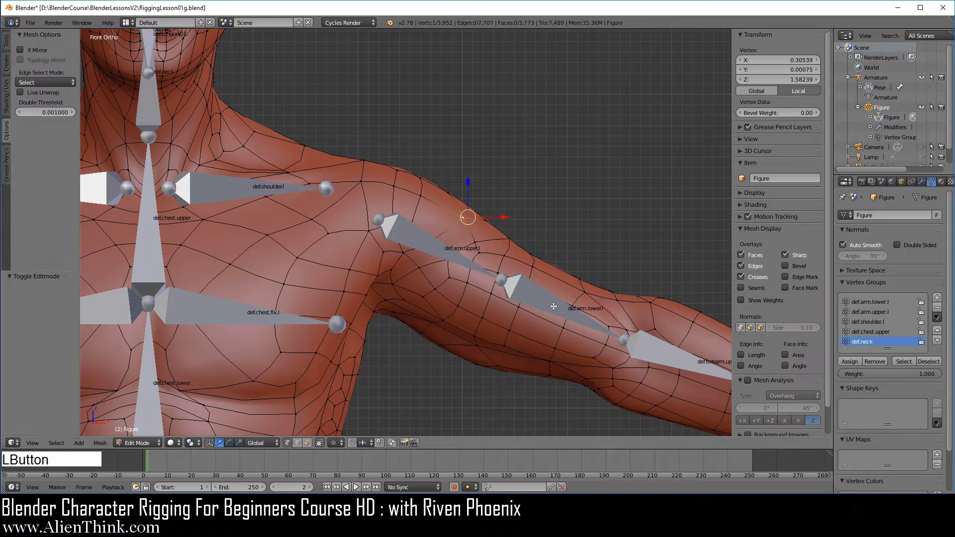
pyautogui.rightClick(466, 218)
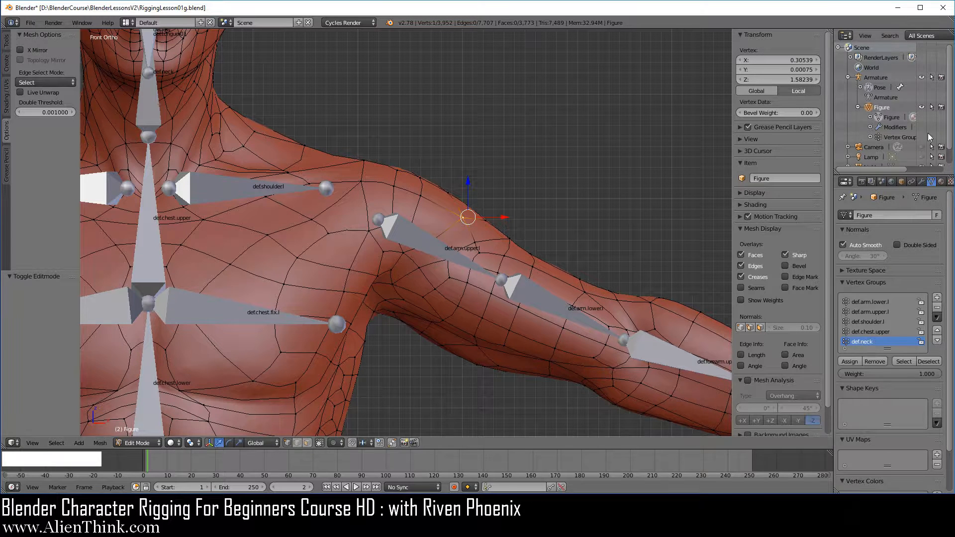
pyautogui.click(901, 182)
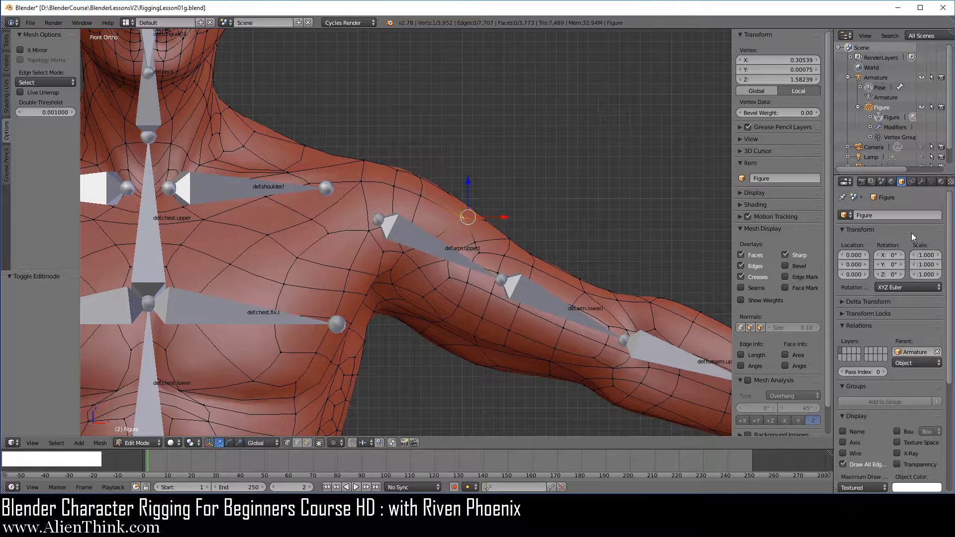
pyautogui.click(931, 182)
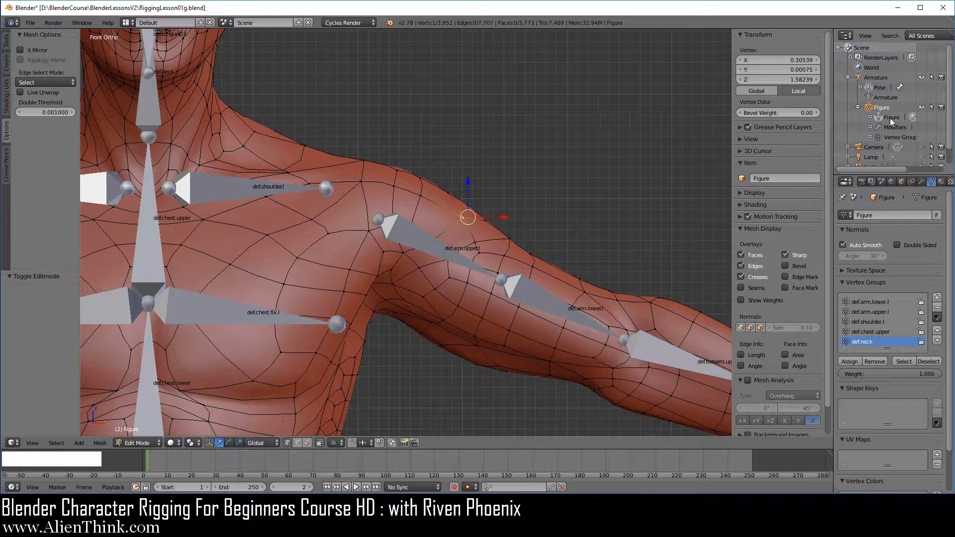
# Look through Figure's mesh data properties, from its vertex groups to its UV maps, and collapse the selected vertex's transform values.
pyautogui.moveTo(952, 238); pyautogui.dragTo(953, 293)
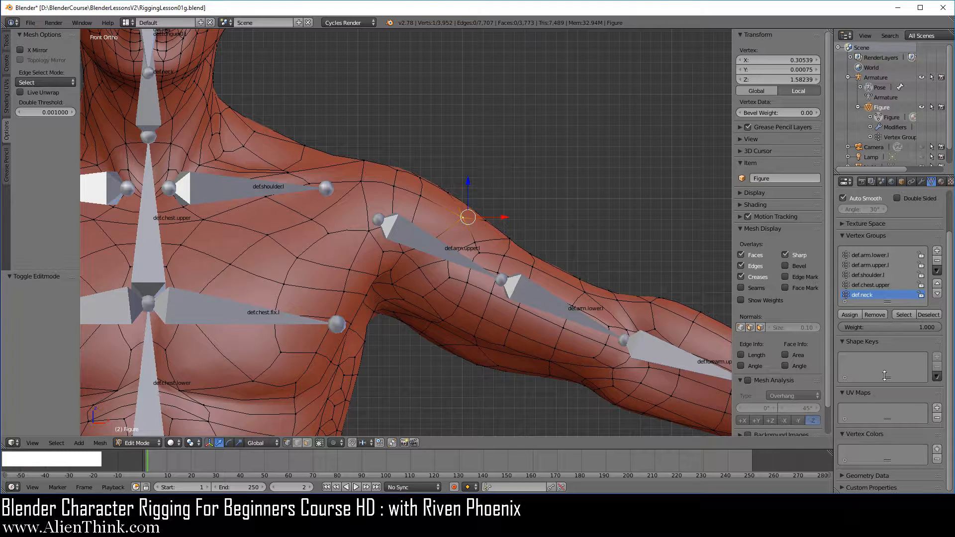
pyautogui.moveTo(951, 251); pyautogui.dragTo(950, 204)
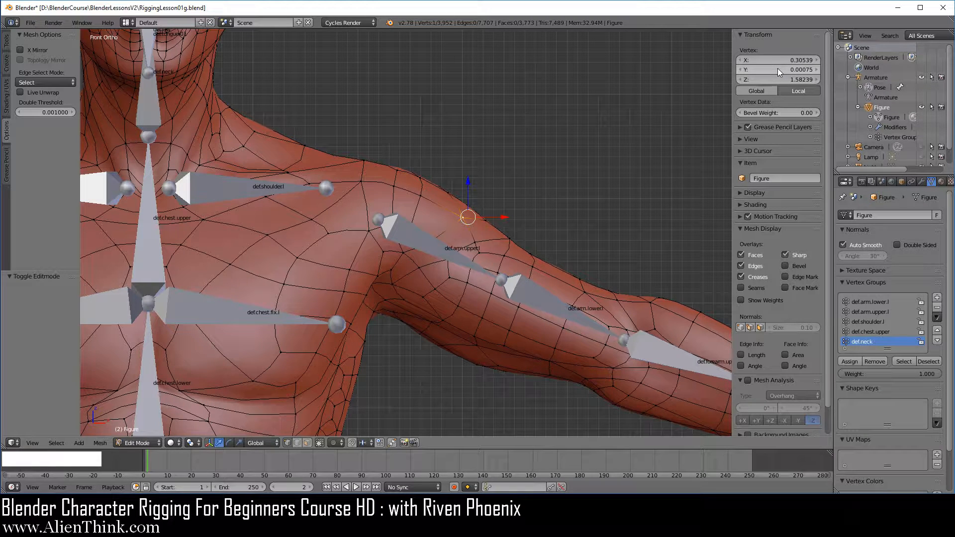
pyautogui.click(741, 34)
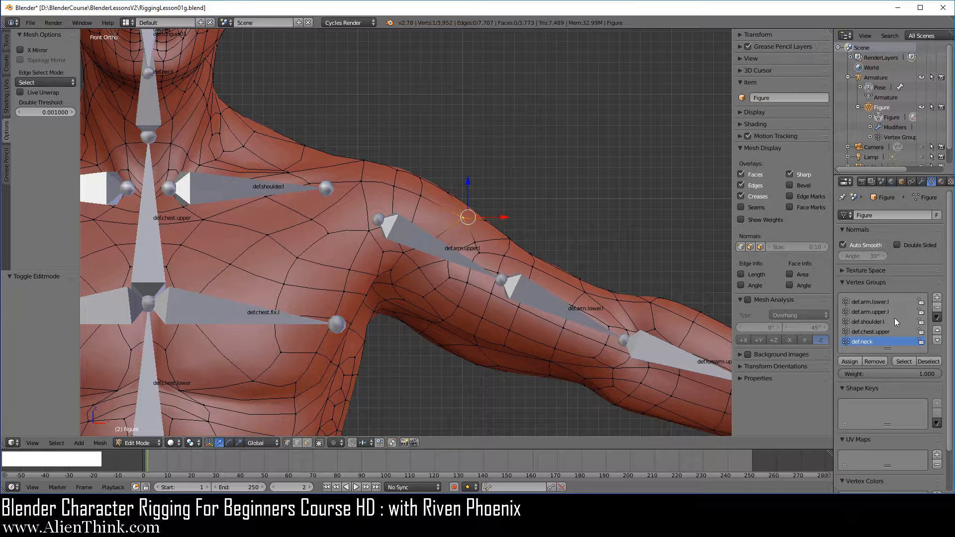
# Assign the selected upper-arm vertex to def.arm.lower.l, def.arm.upper.l, def.shoulder.l, def.chest.upper and def.neck at weight 1.000.
pyautogui.click(867, 301)
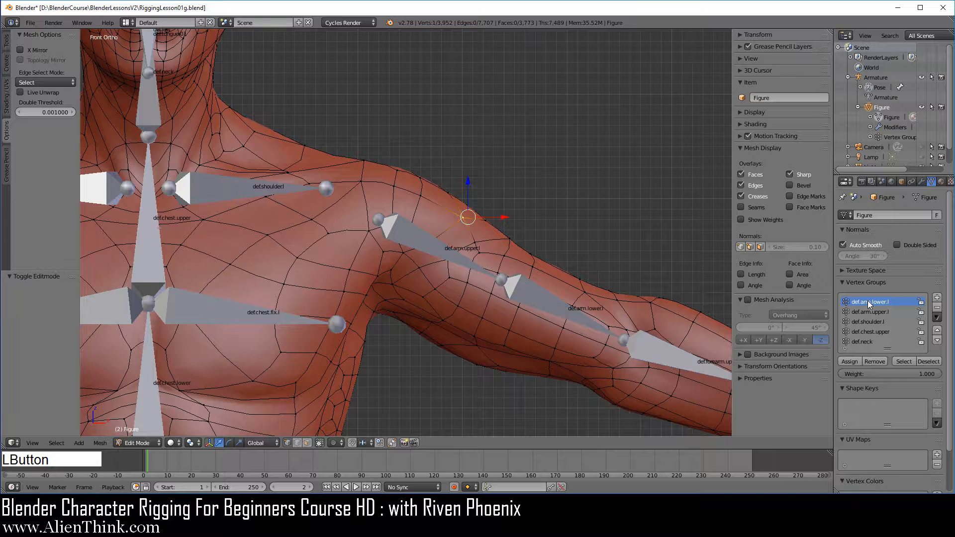
pyautogui.click(854, 361)
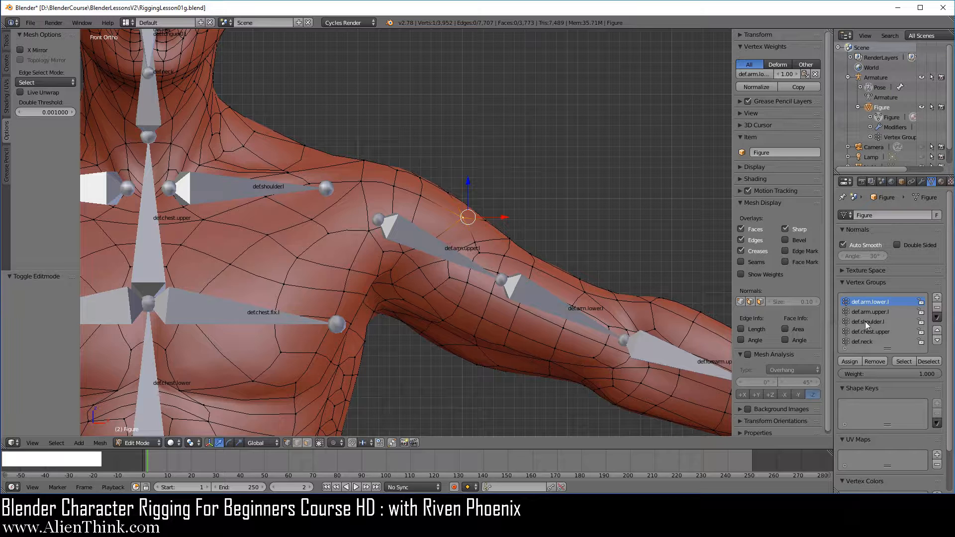
pyautogui.click(875, 312)
pyautogui.click(858, 366)
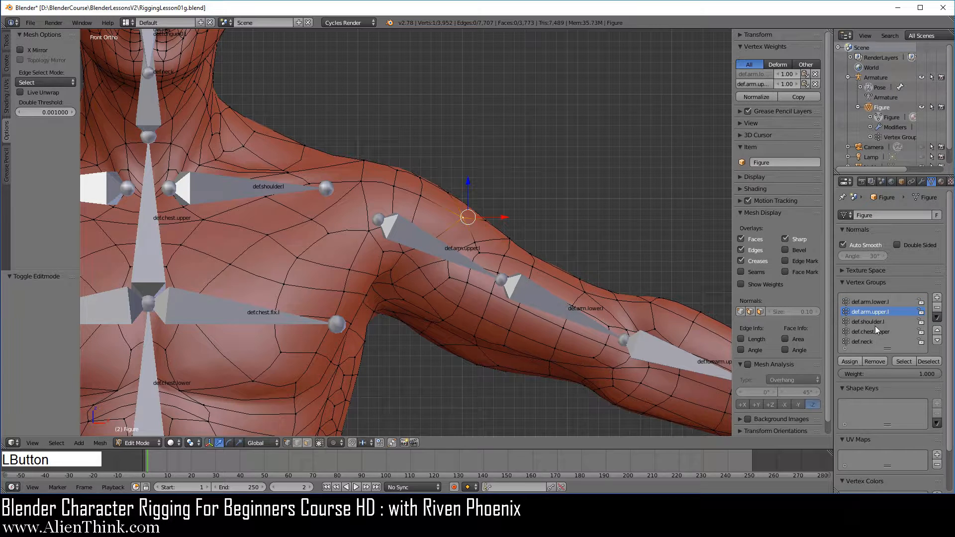
pyautogui.click(876, 323)
pyautogui.click(856, 362)
pyautogui.click(880, 332)
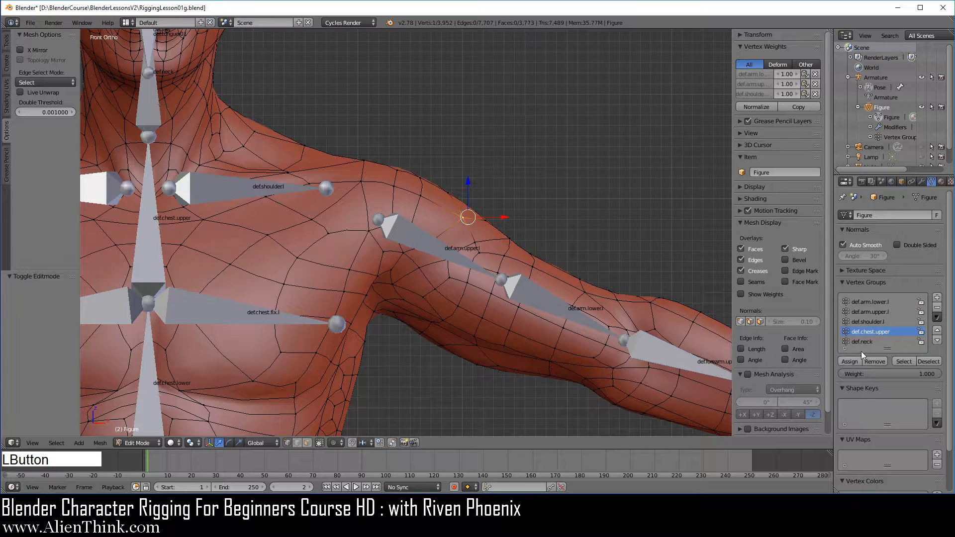
pyautogui.click(856, 362)
pyautogui.click(862, 342)
pyautogui.click(851, 362)
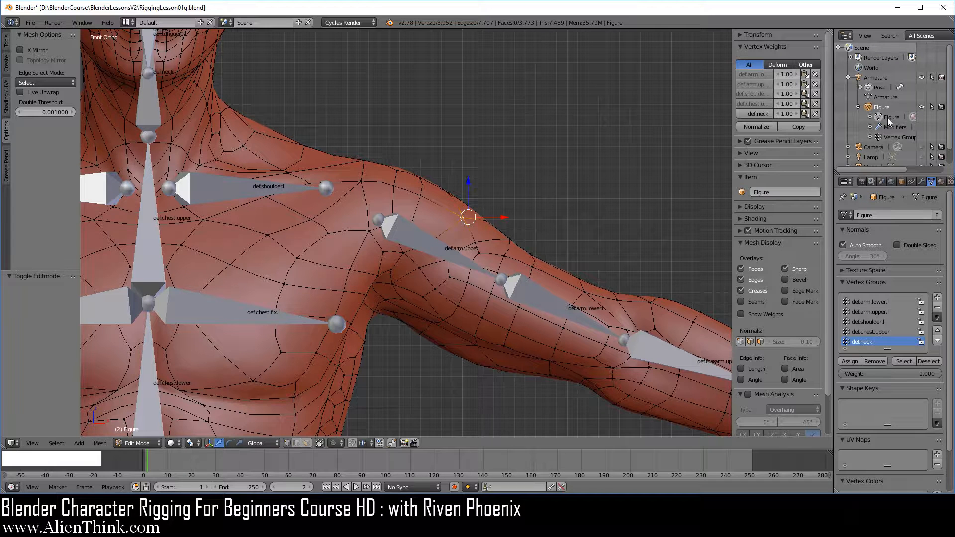
# Expand the selected vertex's transform values and compare its vertex weights with Figure's mesh data properties.
pyautogui.rightClick(462, 217)
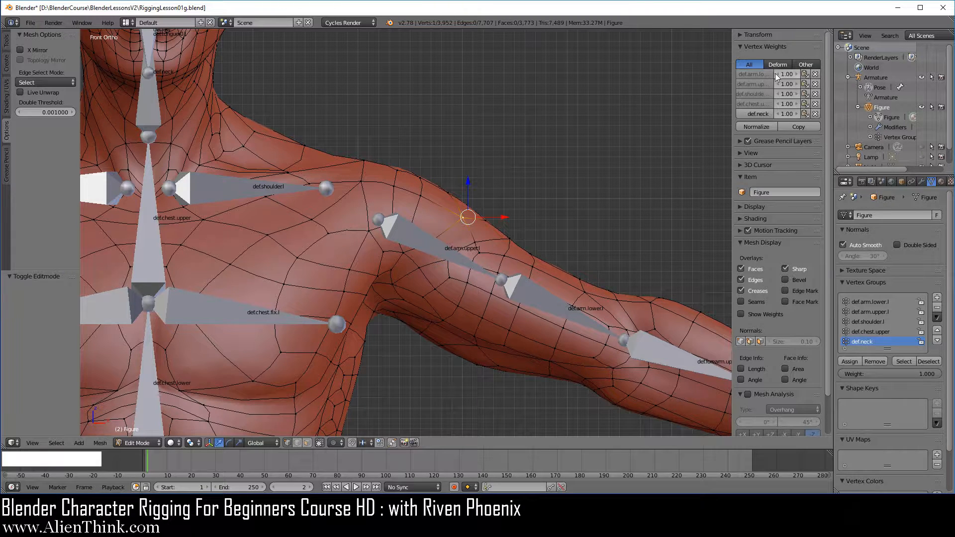
pyautogui.click(742, 34)
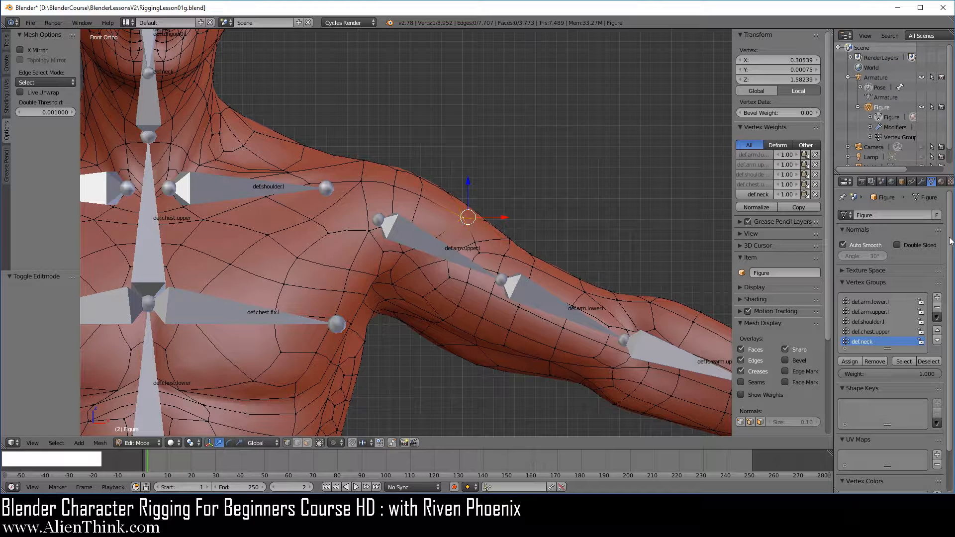
pyautogui.moveTo(951, 240); pyautogui.dragTo(951, 304)
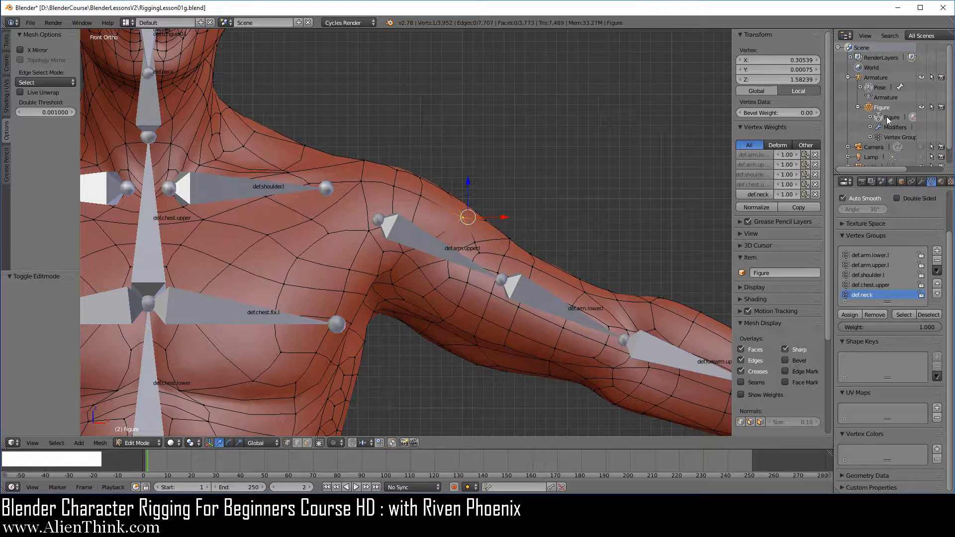
# Delete all five bone group weights from the selected upper-arm vertex.
pyautogui.click(816, 154)
pyautogui.click(815, 154)
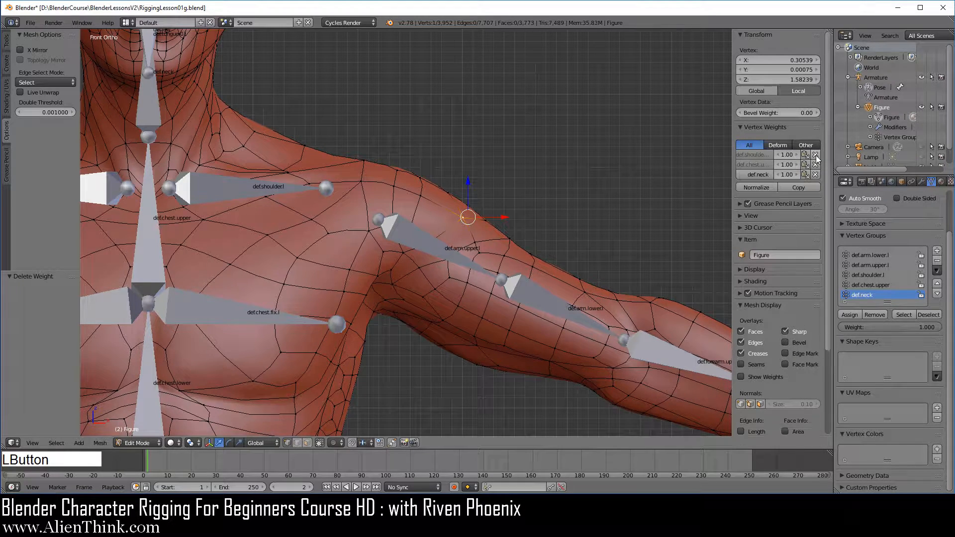
pyautogui.click(816, 155)
pyautogui.click(815, 155)
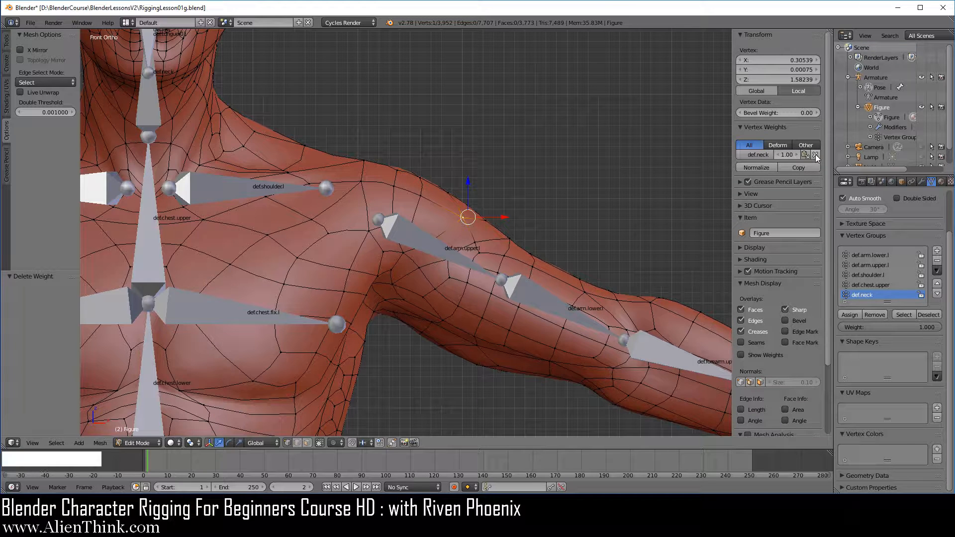
pyautogui.click(816, 155)
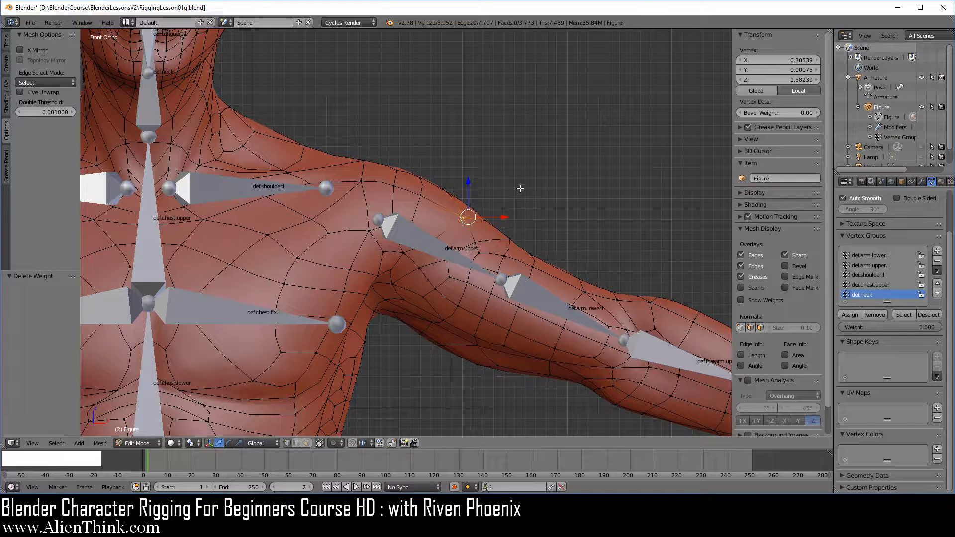
# Switch Figure to Object Mode and add a cube in the empty space beside the figure's head.
pyautogui.click(152, 441)
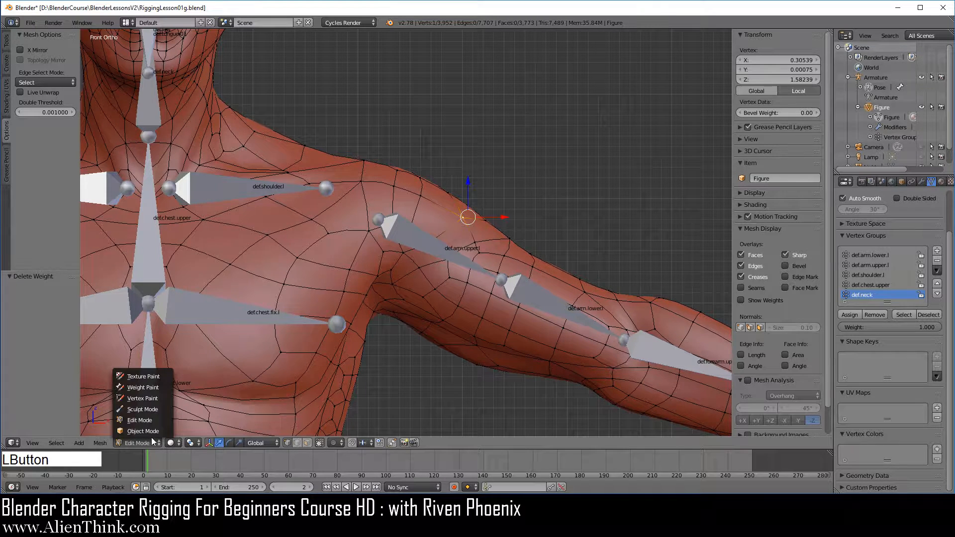
pyautogui.click(151, 431)
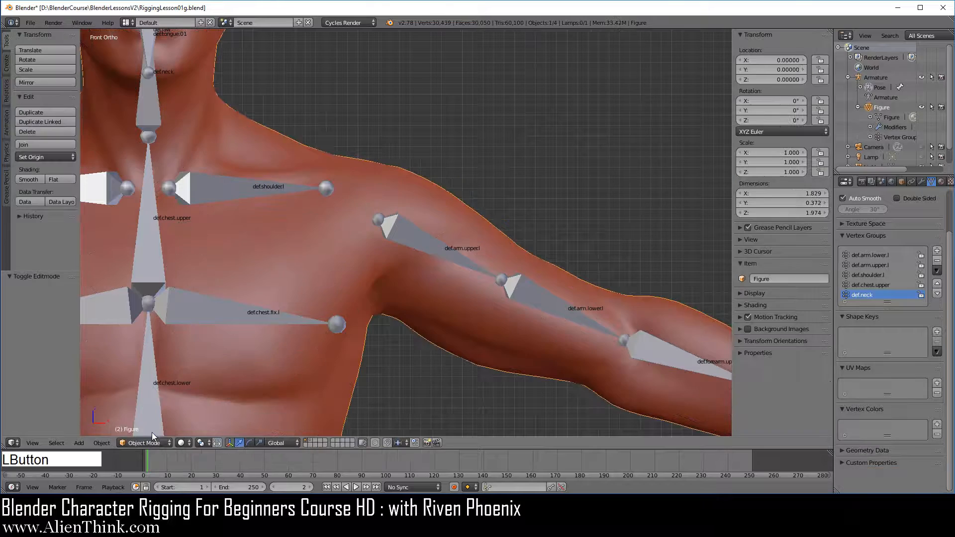
pyautogui.scroll(-5, 500, 246)
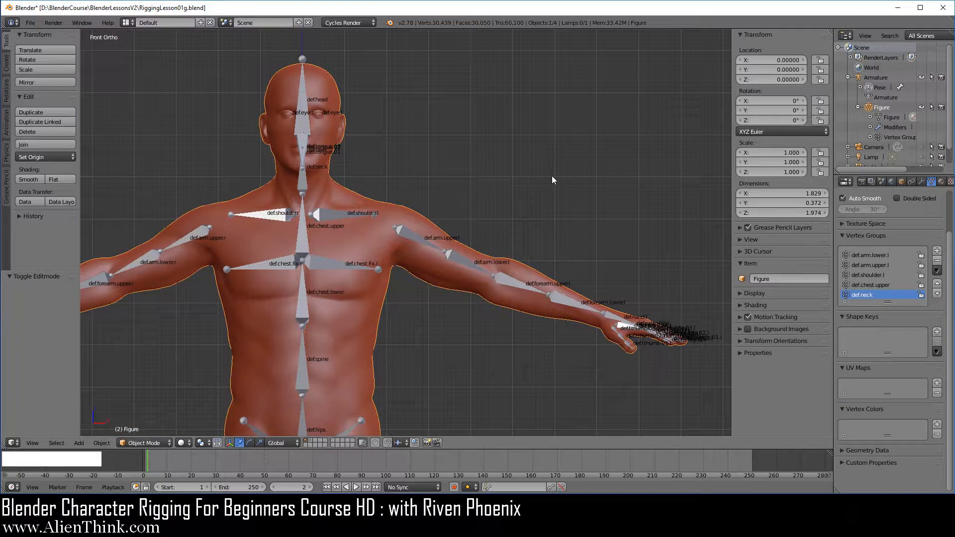
pyautogui.click(551, 155)
pyautogui.hotkey('shift', 'a')
pyautogui.moveTo(659, 198)
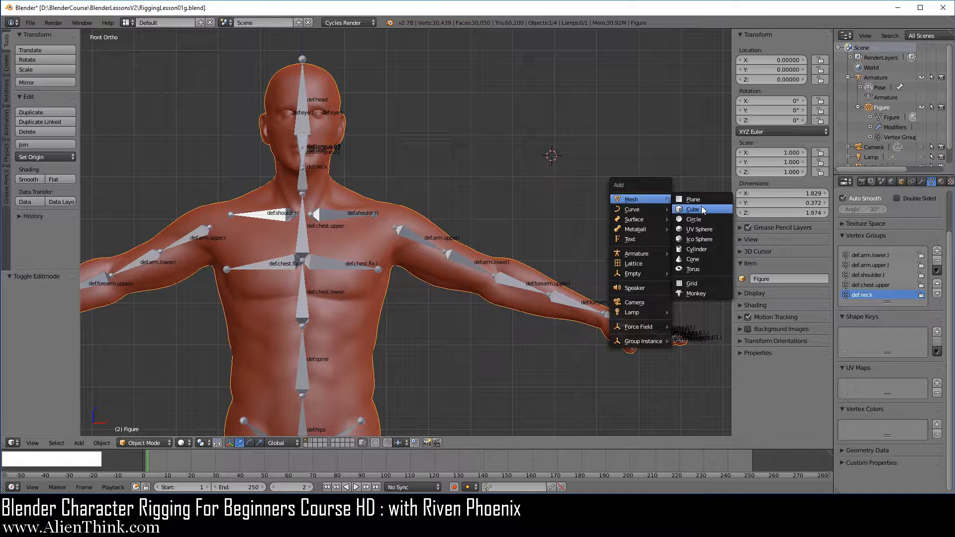
pyautogui.click(692, 209)
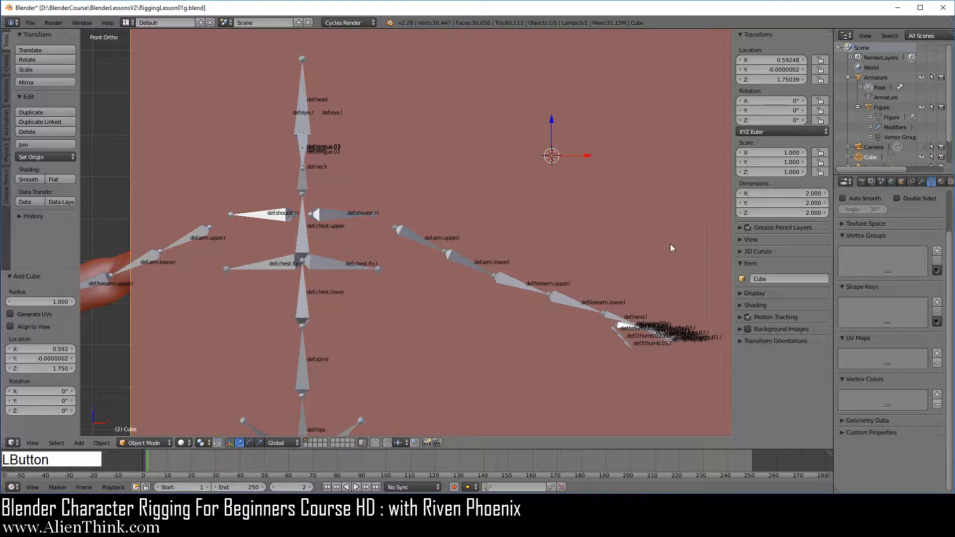
# Scale the new cube down to about 0.102 and expand its mesh data in the scene hierarchy.
pyautogui.press('s')
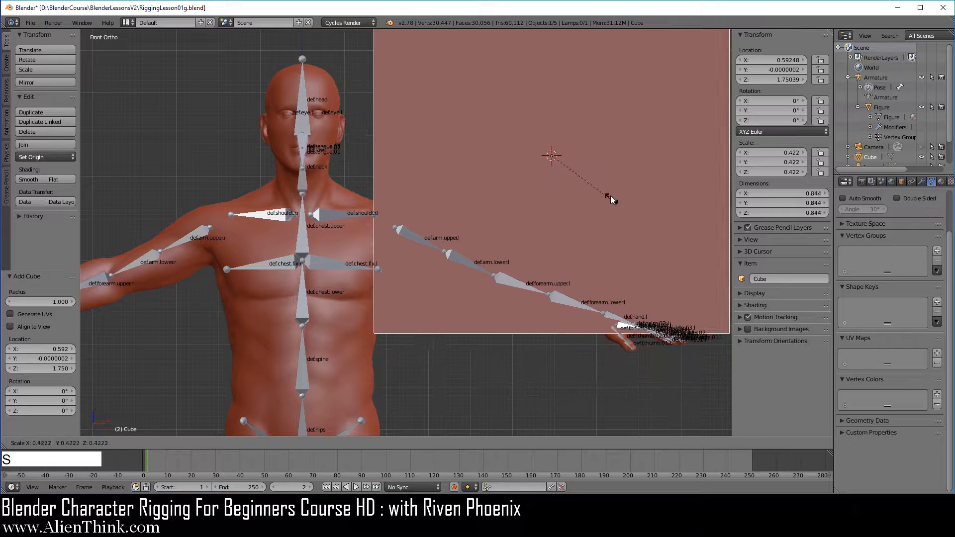
pyautogui.click(565, 144)
pyautogui.scroll(1, 508, 196)
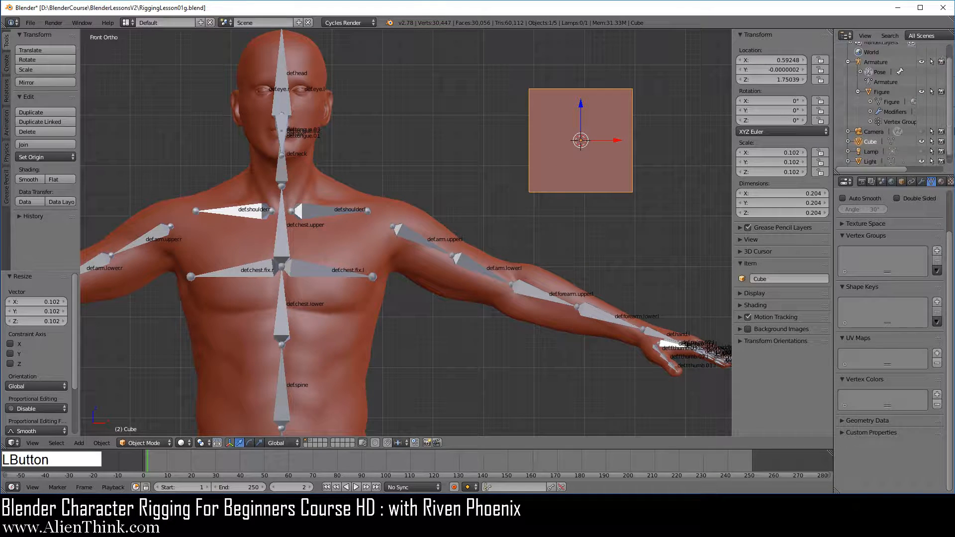
pyautogui.scroll(-2, 880, 145)
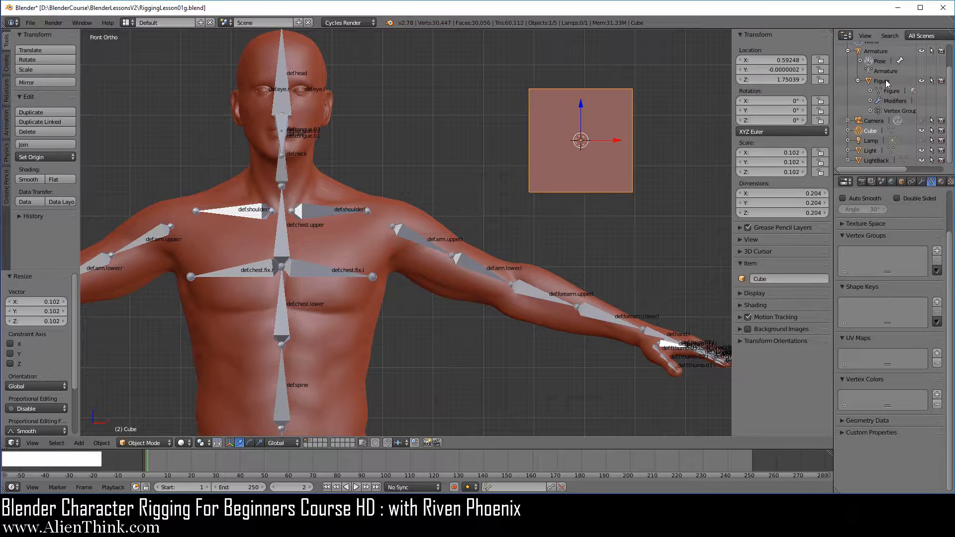
pyautogui.click(849, 130)
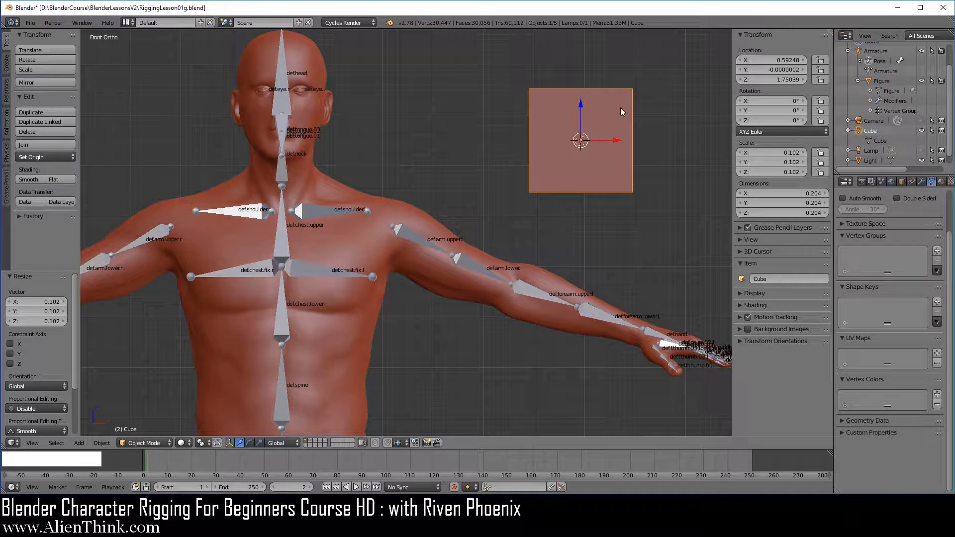
# Link the Cube mesh data to the Figure object in place of its own mesh and examine the resulting shape.
pyautogui.rightClick(339, 186)
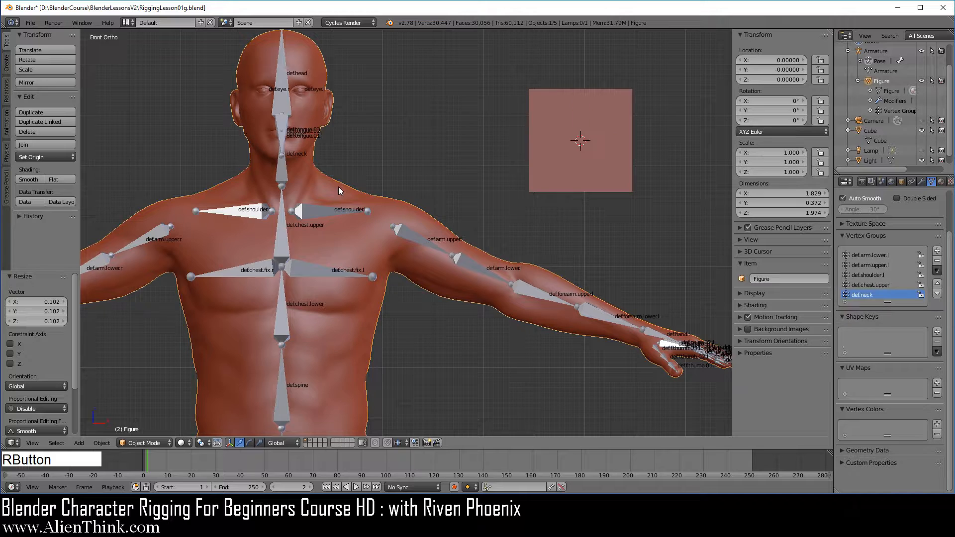
pyautogui.click(934, 186)
pyautogui.click(951, 208)
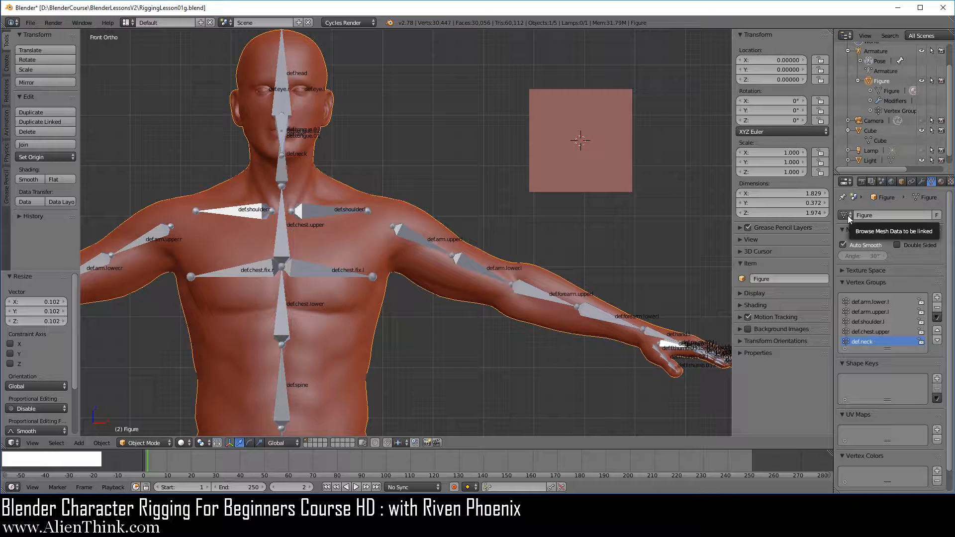
pyautogui.click(848, 218)
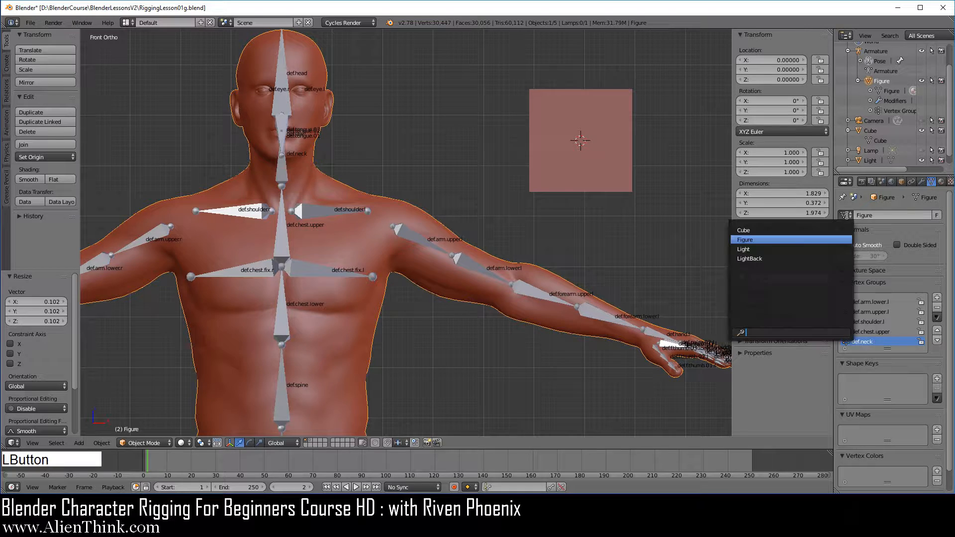
pyautogui.click(765, 230)
pyautogui.scroll(-3, 416, 260)
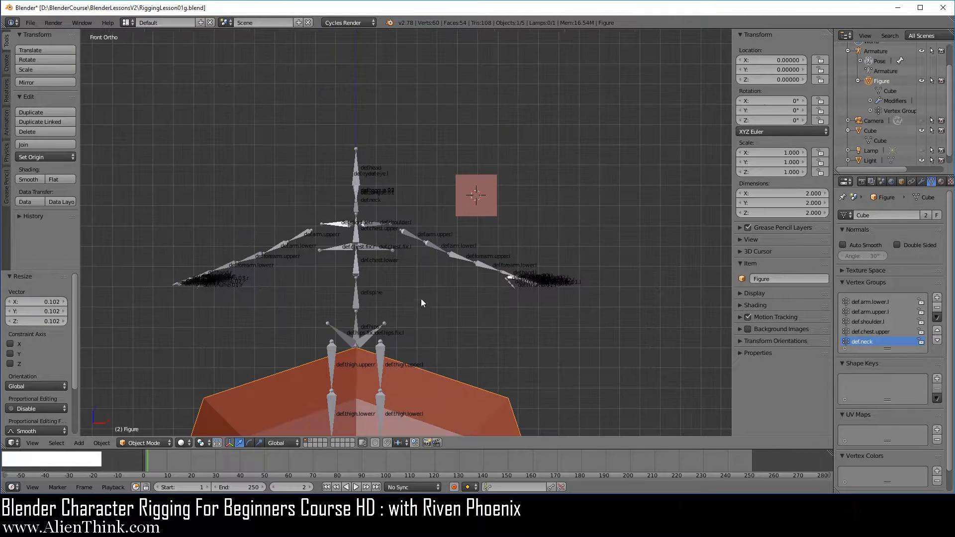
pyautogui.keyDown('shift'); pyautogui.moveTo(420, 299); pyautogui.dragTo(451, 199, button='middle'); pyautogui.keyUp('shift')
pyautogui.moveTo(508, 207); pyautogui.dragTo(454, 253, button='middle')
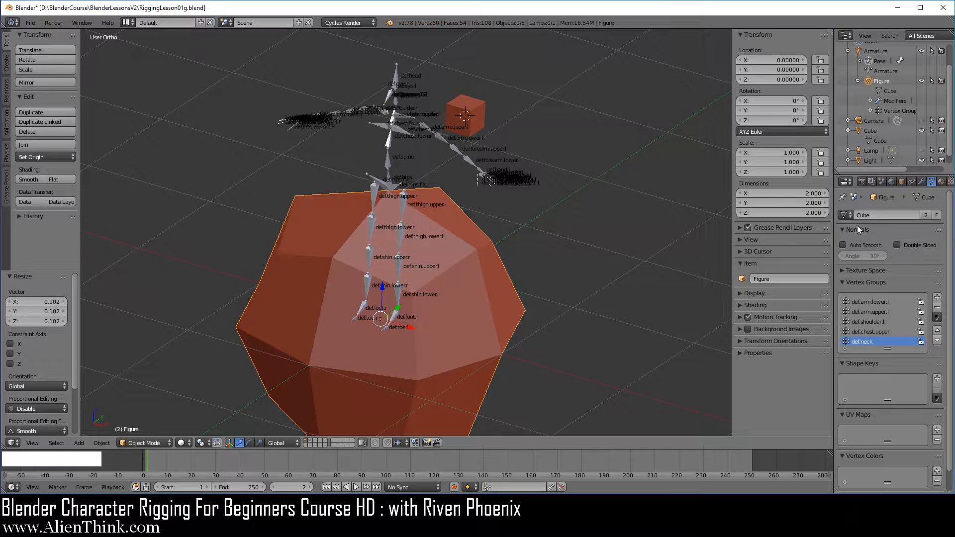
# Turn off the viewport display of the Mirror and Subdivision Surface modifiers on the Figure object.
pyautogui.click(922, 183)
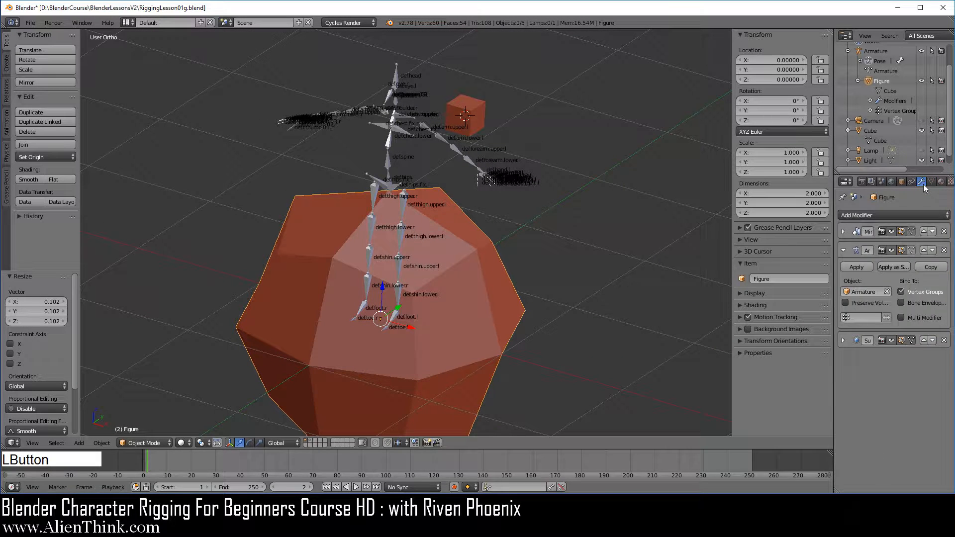
pyautogui.click(901, 231)
pyautogui.click(892, 339)
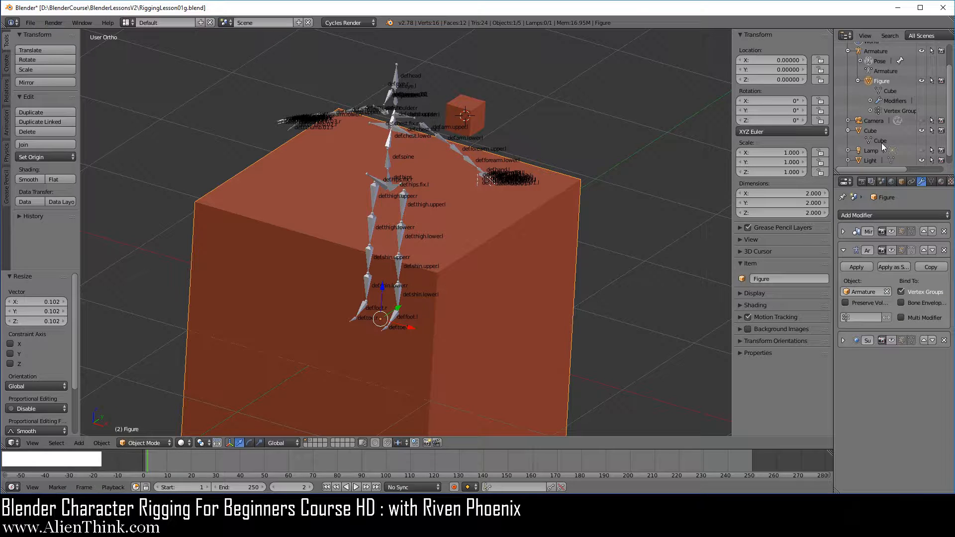
# Relink the Figure mesh data to the Figure object and re-enable its Mirror and Subdivision Surface modifiers in the viewport.
pyautogui.click(932, 182)
pyautogui.click(845, 214)
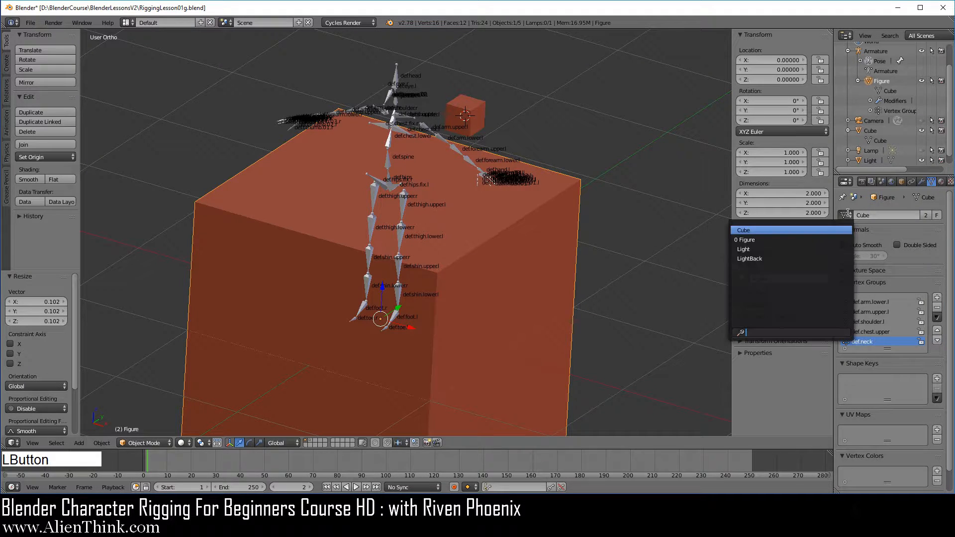
pyautogui.click(759, 240)
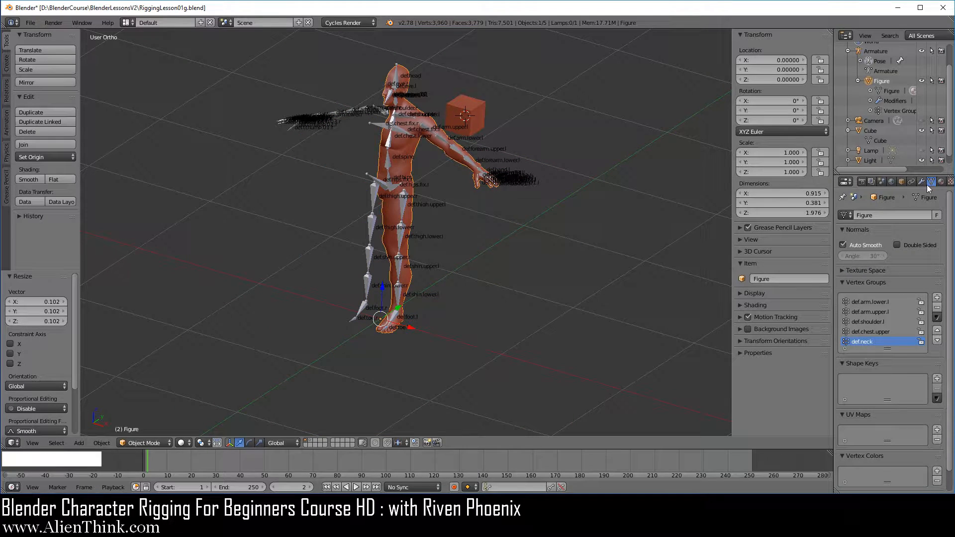
pyautogui.click(923, 182)
pyautogui.click(890, 233)
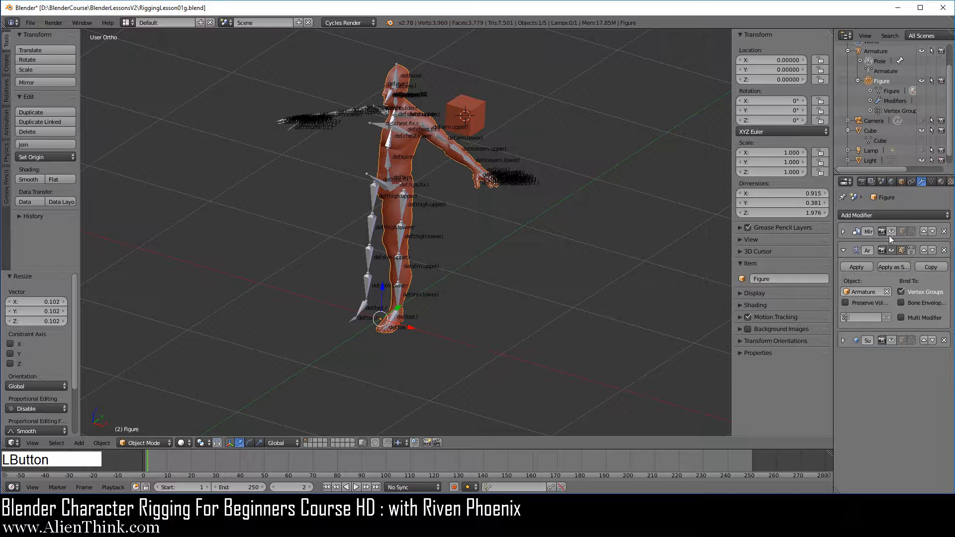
pyautogui.click(891, 339)
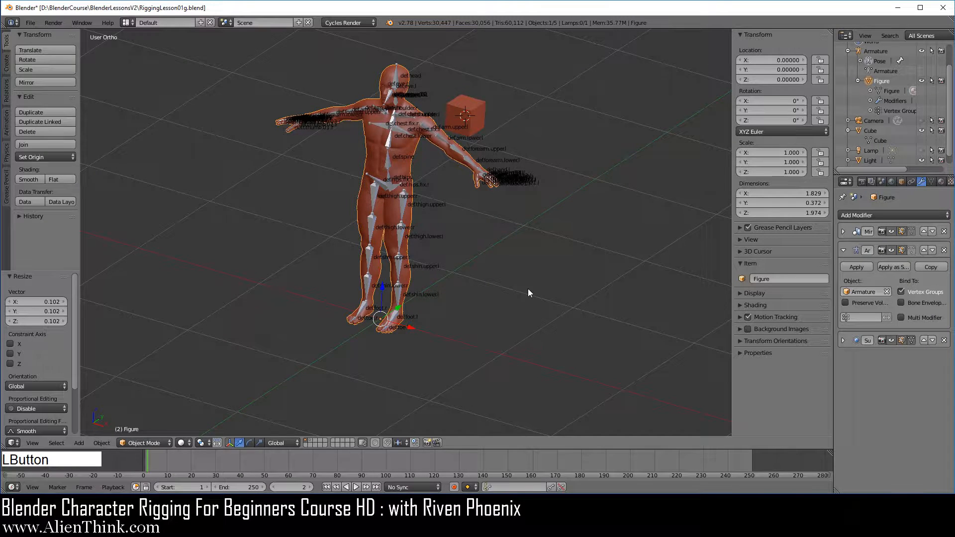
# Return to the front view of the figure's upper body and switch Figure to Edit Mode.
pyautogui.press('KP_1')
pyautogui.scroll(2, 490, 219)
pyautogui.keyDown('shift'); pyautogui.moveTo(435, 109); pyautogui.dragTo(470, 261, button='middle'); pyautogui.keyUp('shift')
pyautogui.scroll(3, 507, 277)
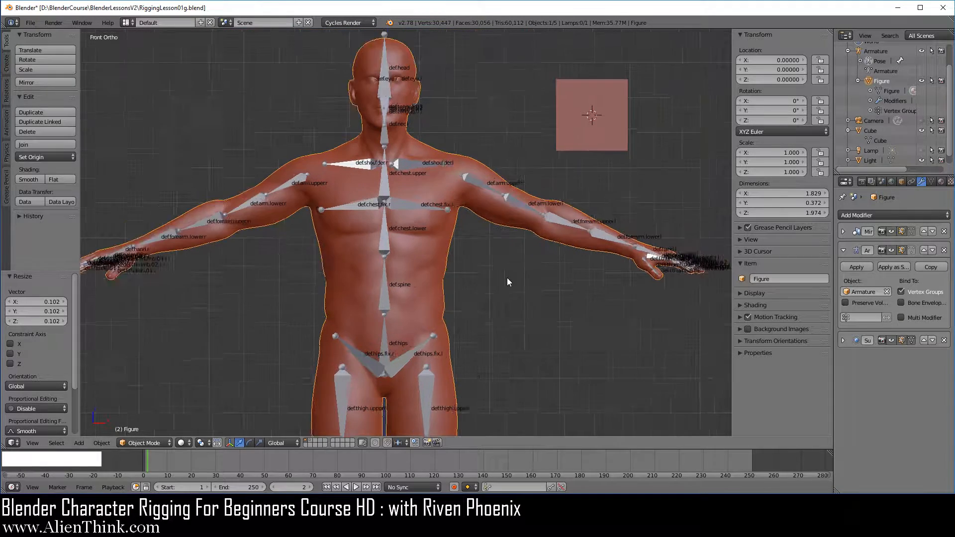
pyautogui.keyDown('shift'); pyautogui.moveTo(566, 271); pyautogui.dragTo(488, 273, button='middle'); pyautogui.keyUp('shift')
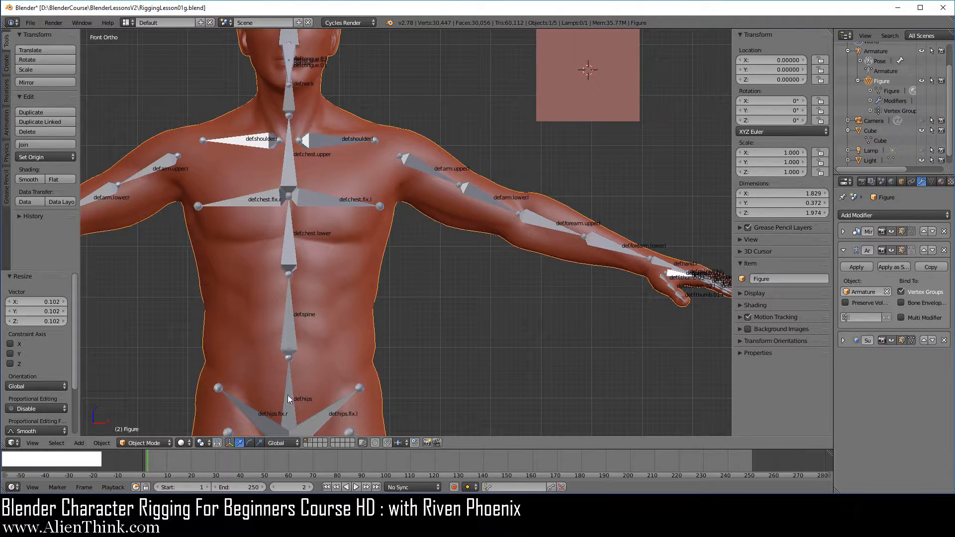
pyautogui.click(156, 443)
pyautogui.click(156, 421)
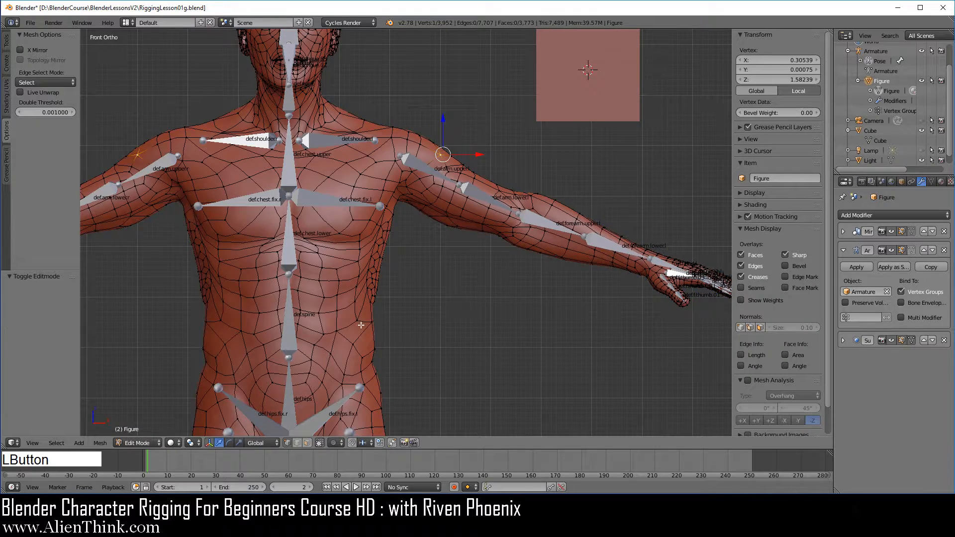
# Select the vertex on top of the left shoulder and examine the mesh data properties of Figure, including its vertex groups.
pyautogui.scroll(3, 384, 301)
pyautogui.keyDown('shift'); pyautogui.moveTo(444, 235); pyautogui.dragTo(403, 352, button='middle'); pyautogui.keyUp('shift')
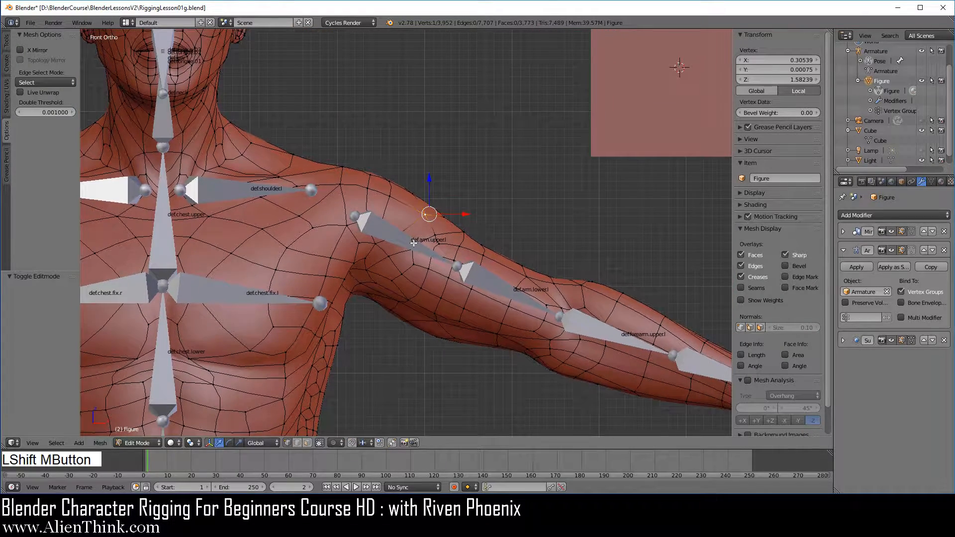
pyautogui.rightClick(424, 215)
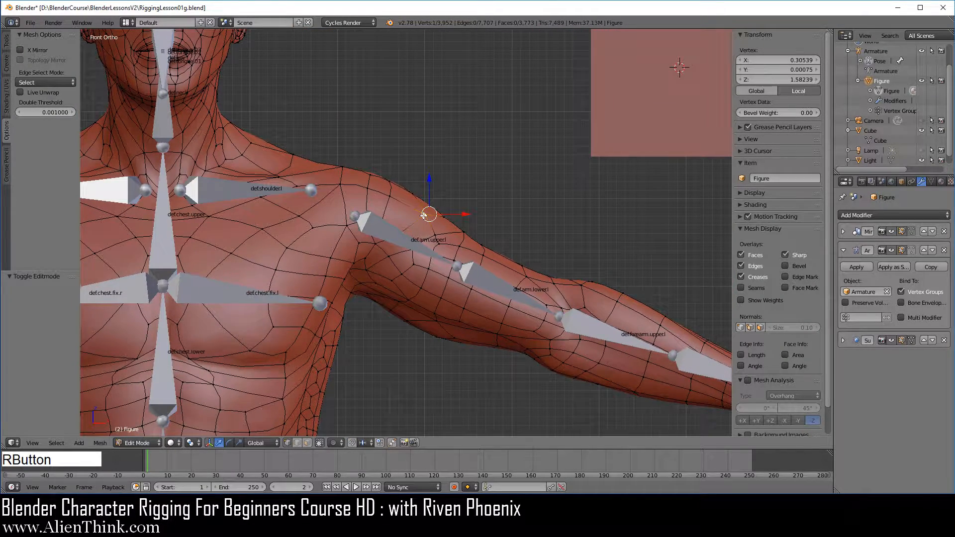
pyautogui.click(932, 183)
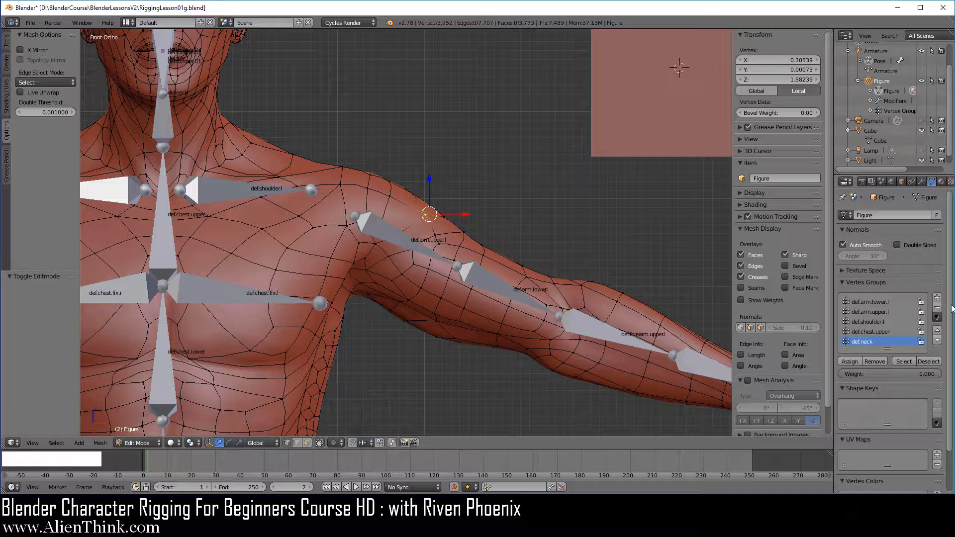
pyautogui.scroll(-2, 913, 379)
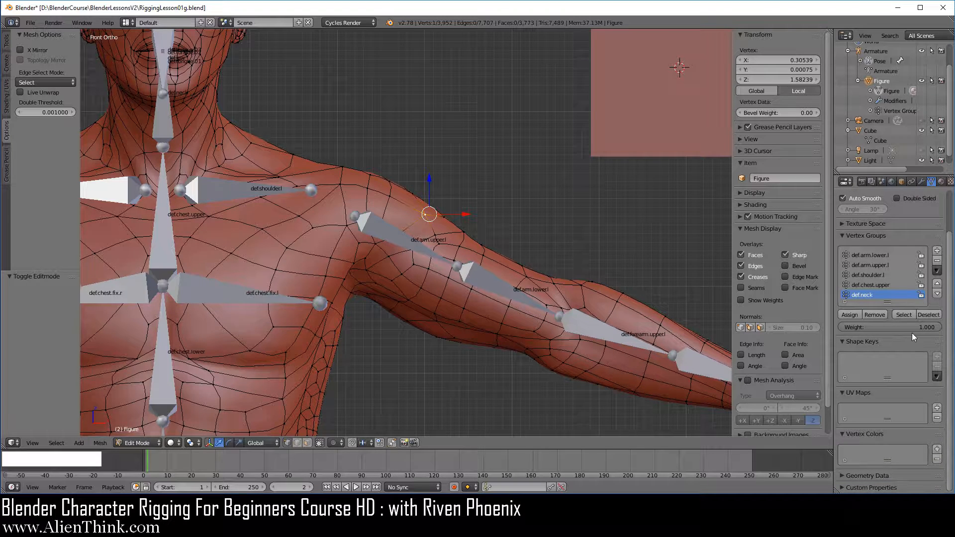
pyautogui.scroll(2, 908, 355)
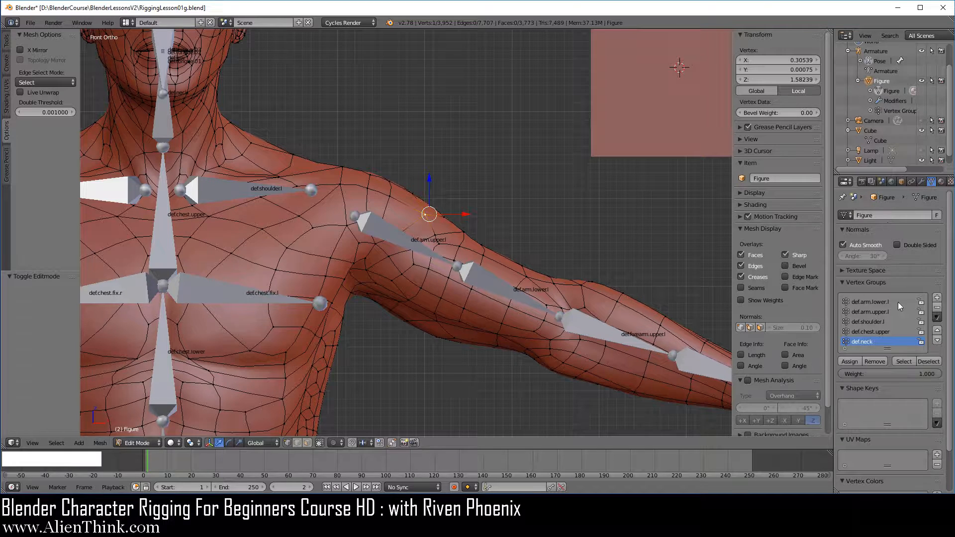
pyautogui.scroll(-2, 921, 336)
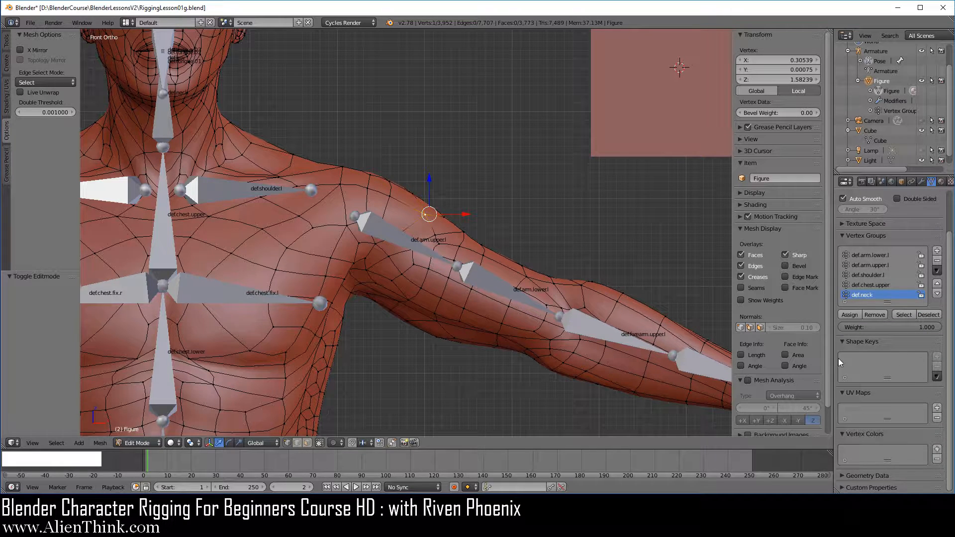
# In Object Mode, add a shape key, a UV map and a vertex color layer to Figure and review them alongside the vertex groups.
pyautogui.click(140, 444)
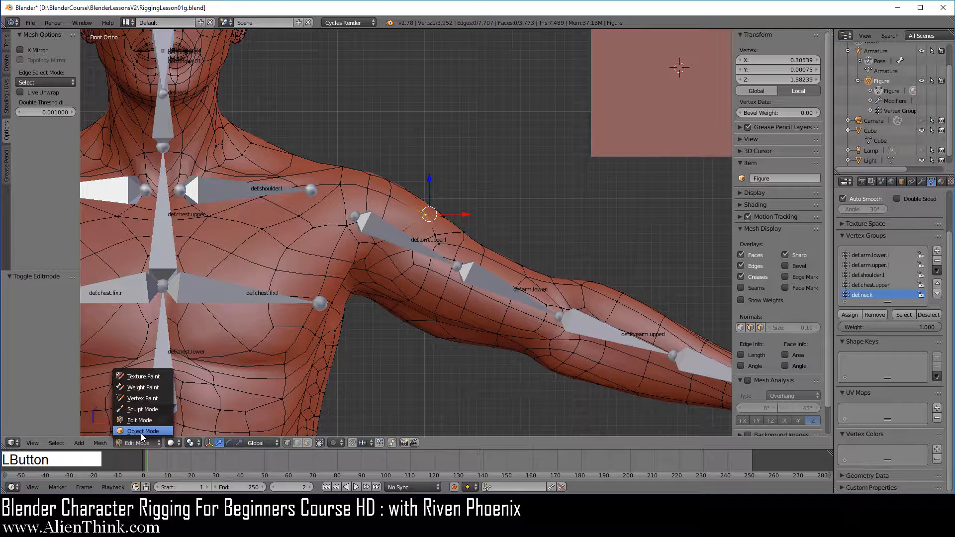
pyautogui.click(144, 434)
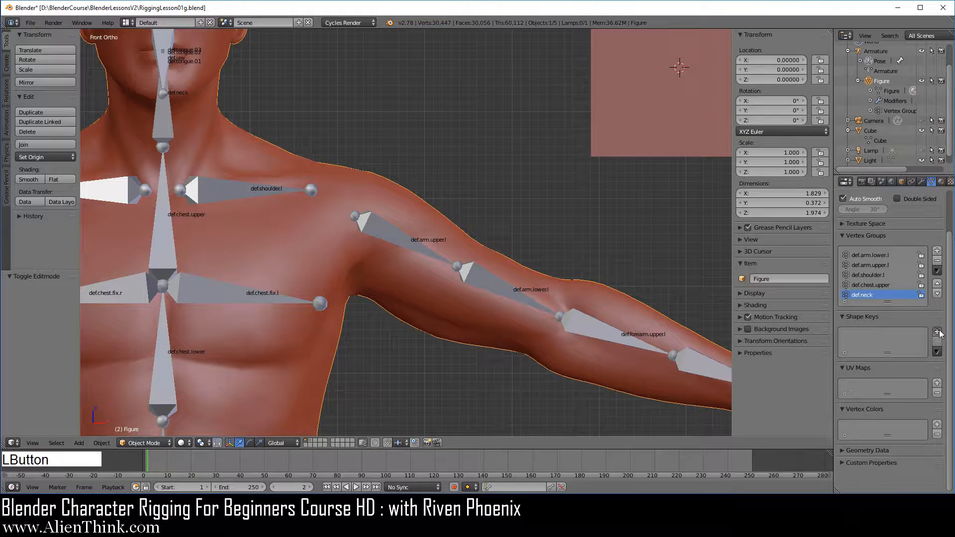
pyautogui.click(938, 332)
pyautogui.click(937, 419)
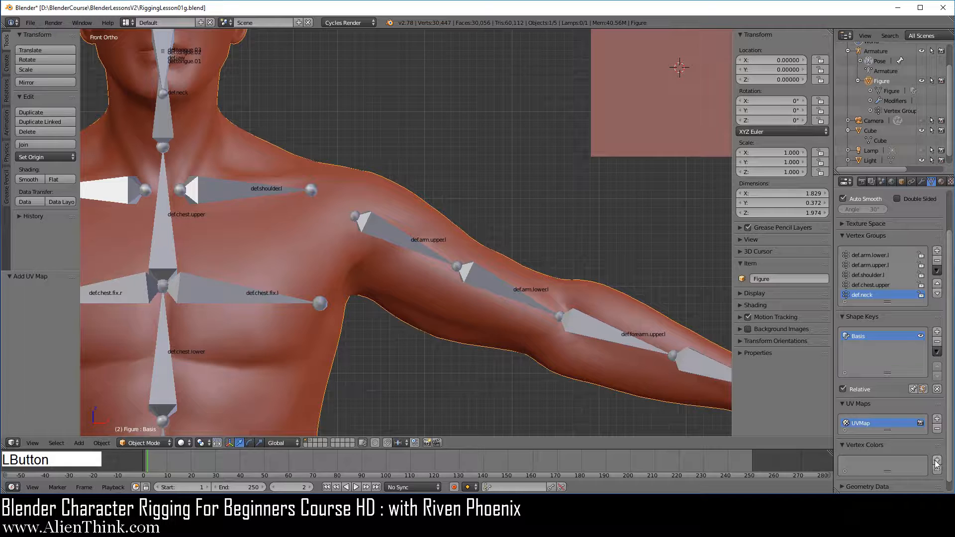
pyautogui.click(937, 460)
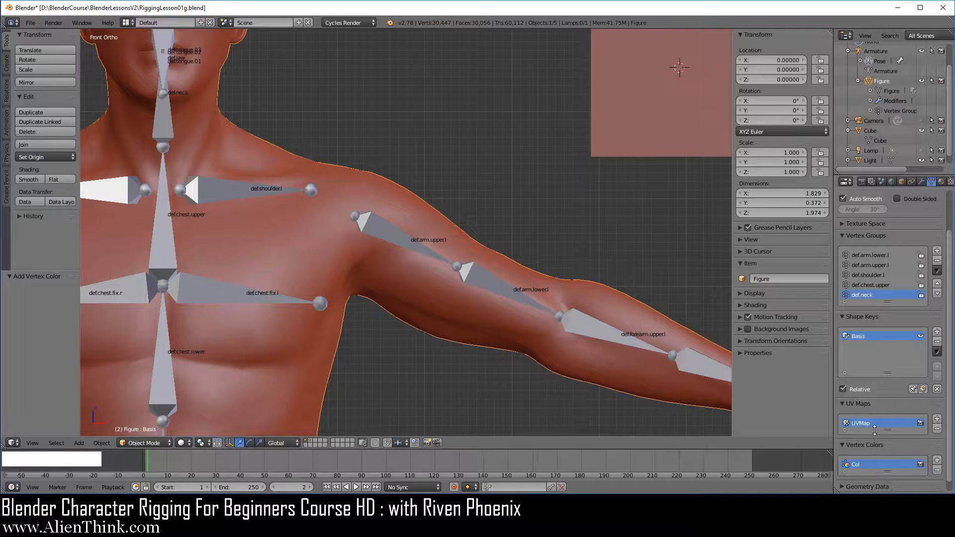
pyautogui.scroll(2, 903, 328)
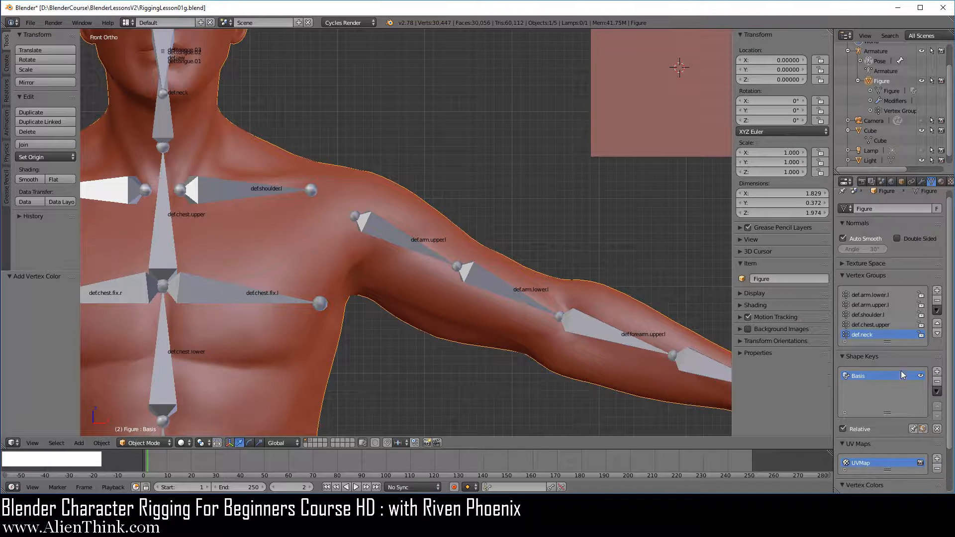
pyautogui.scroll(-3, 904, 343)
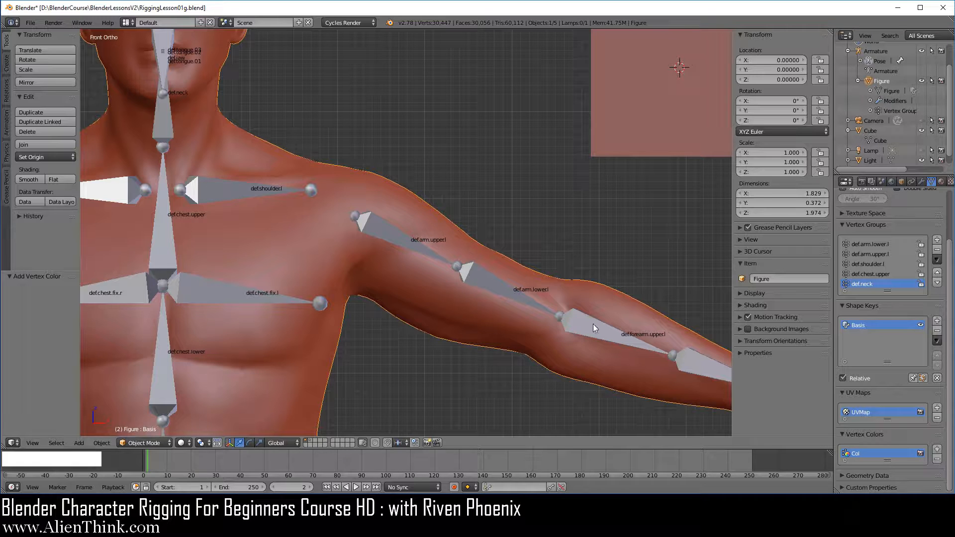
pyautogui.scroll(2, 876, 288)
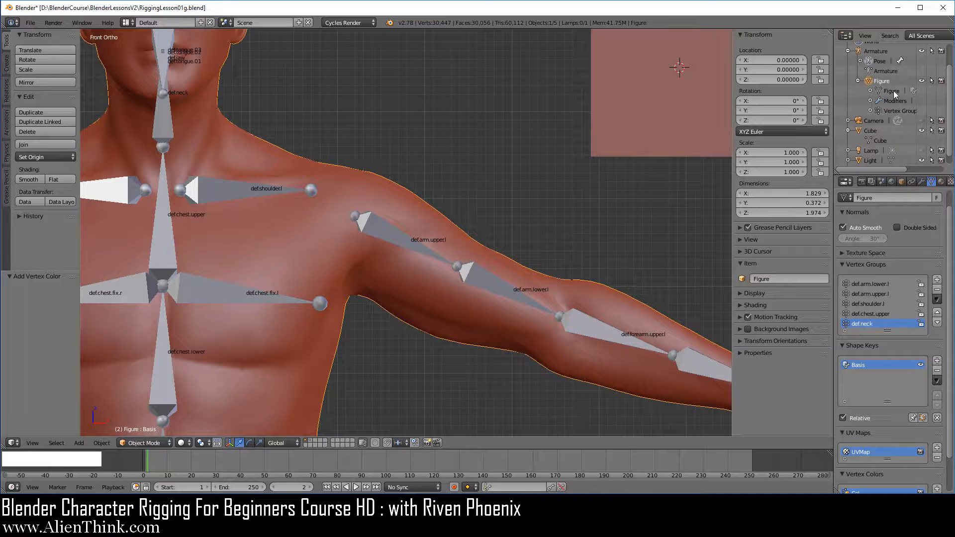
pyautogui.scroll(-2, 891, 358)
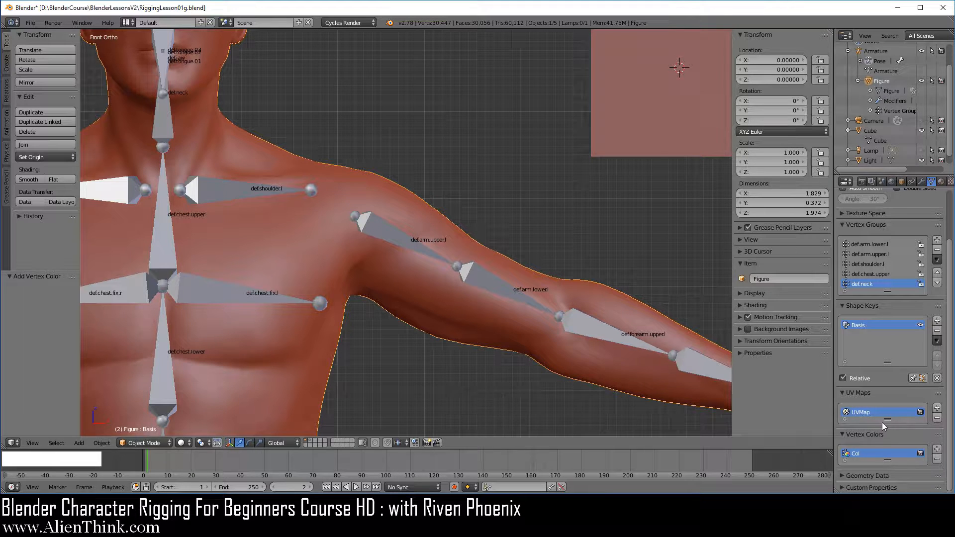
pyautogui.scroll(3, 882, 395)
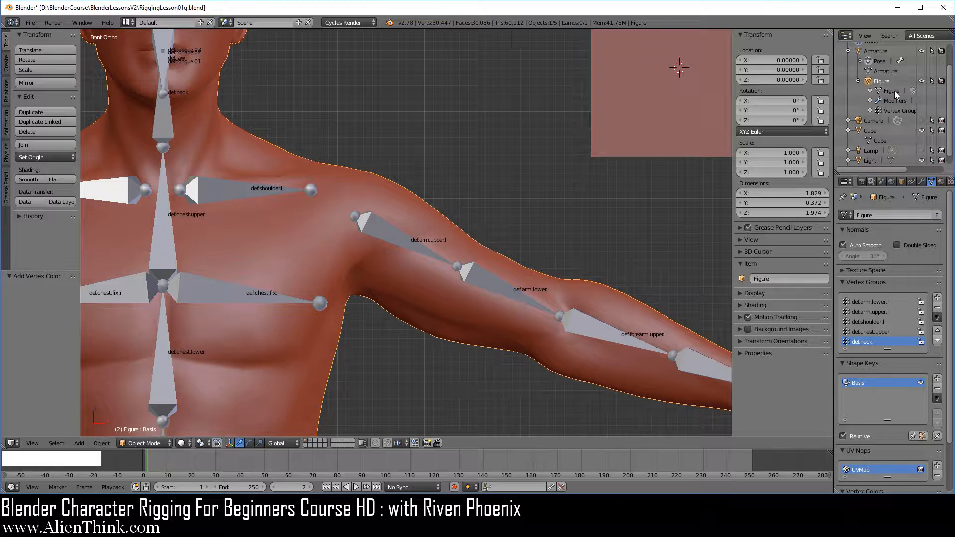
# Return Figure to Edit Mode and look through its vertex groups from def.arm.lower.l to def.neck.
pyautogui.click(159, 441)
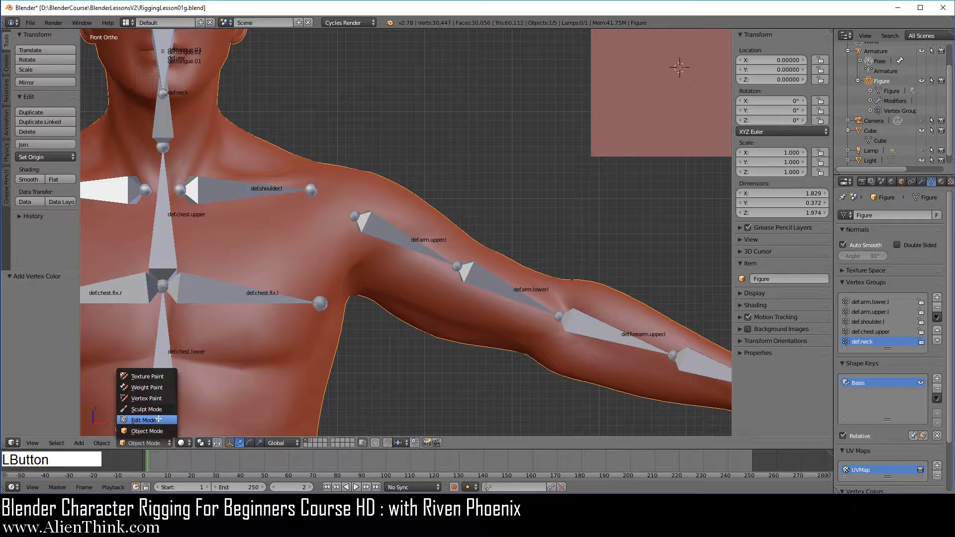
pyautogui.click(157, 420)
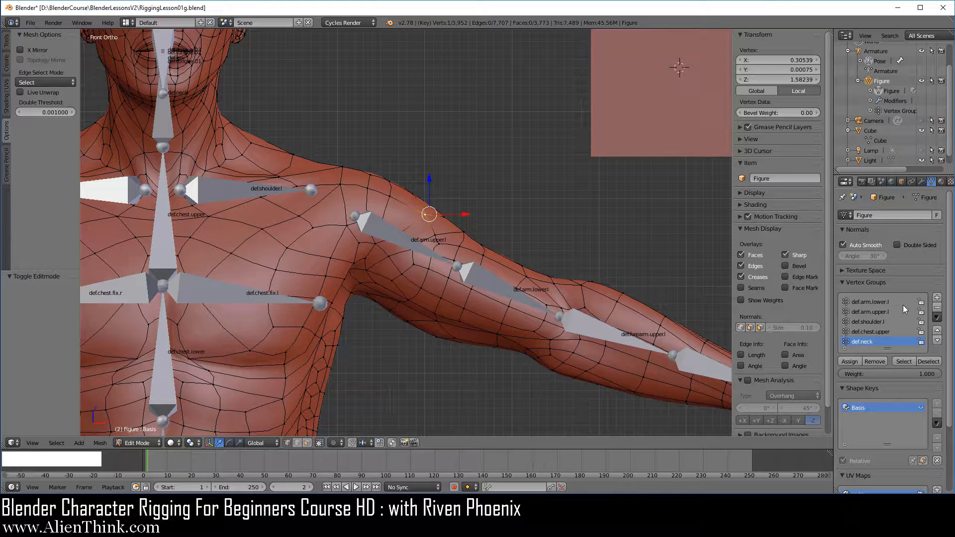
pyautogui.click(870, 302)
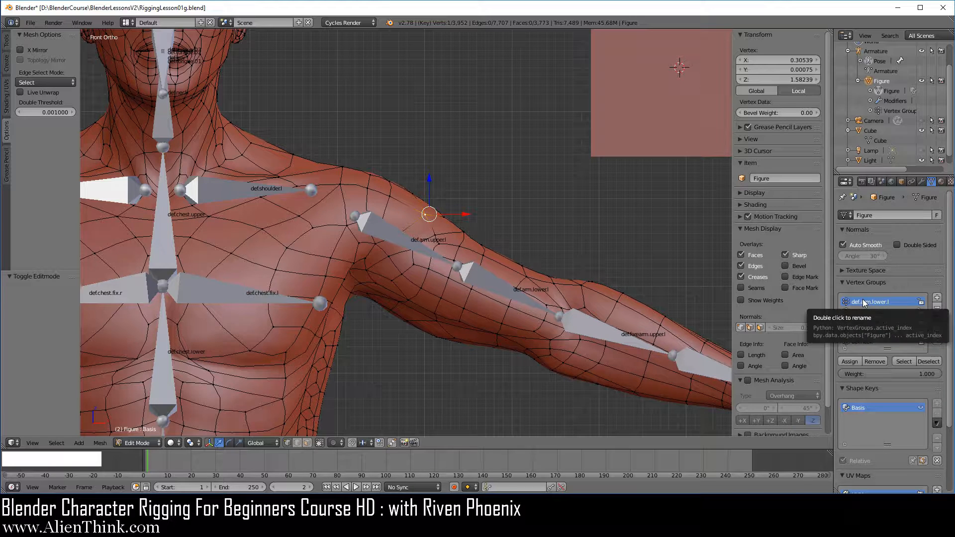
pyautogui.moveTo(862, 306); pyautogui.dragTo(861, 338)
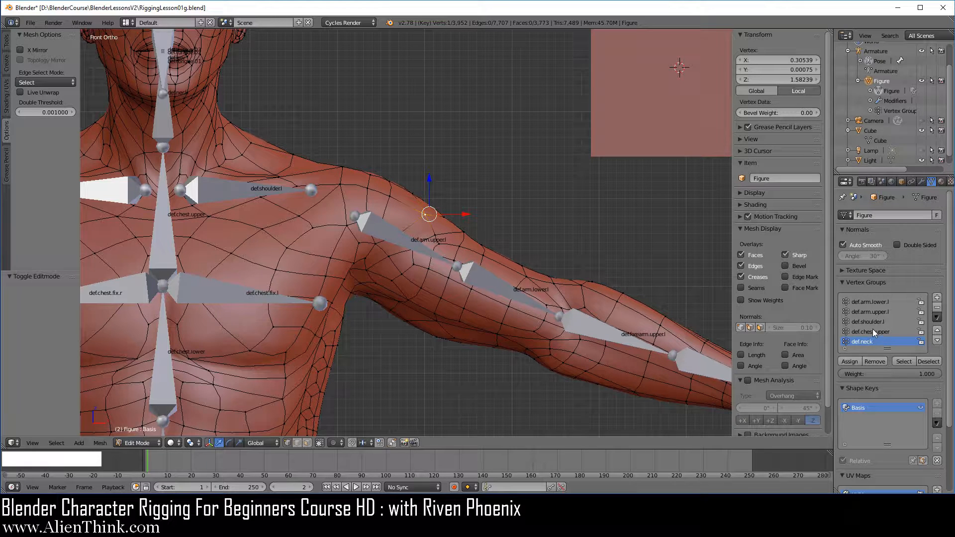
# Switch Figure to Object Mode and link the Cube mesh data to it in place of its own mesh.
pyautogui.click(150, 443)
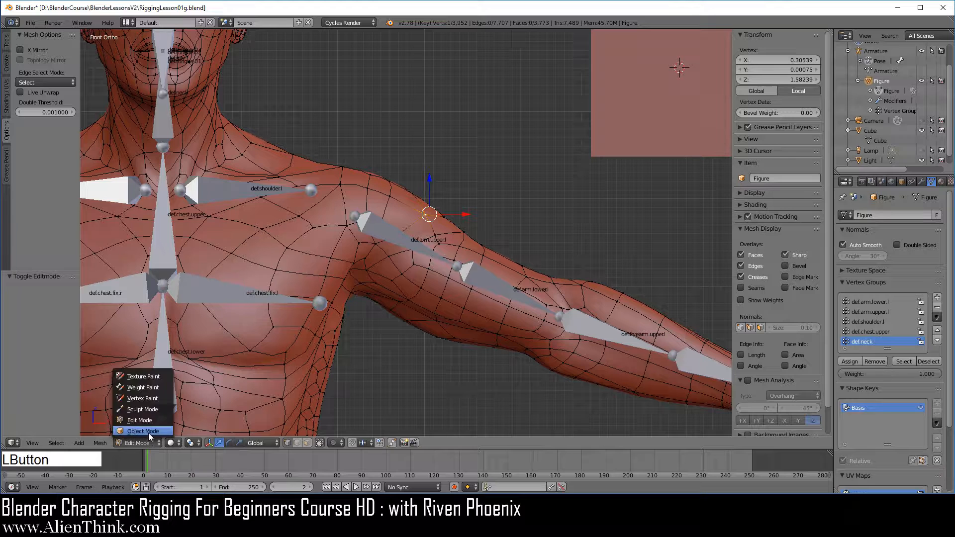
pyautogui.click(149, 432)
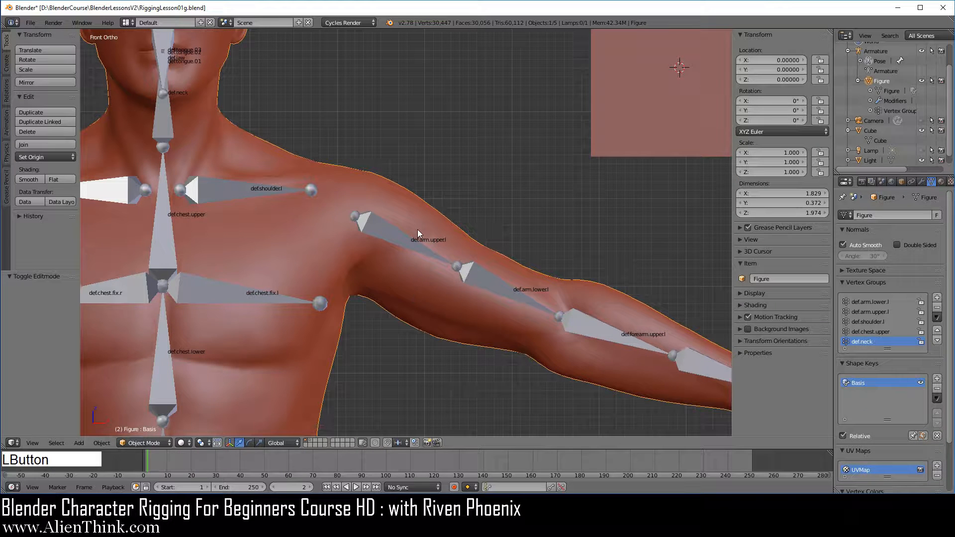
pyautogui.click(932, 183)
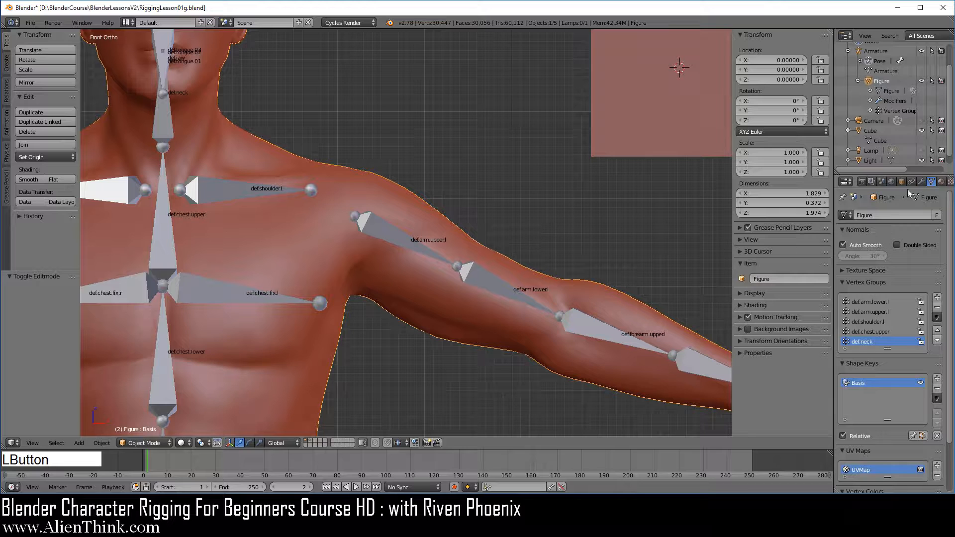
pyautogui.click(849, 213)
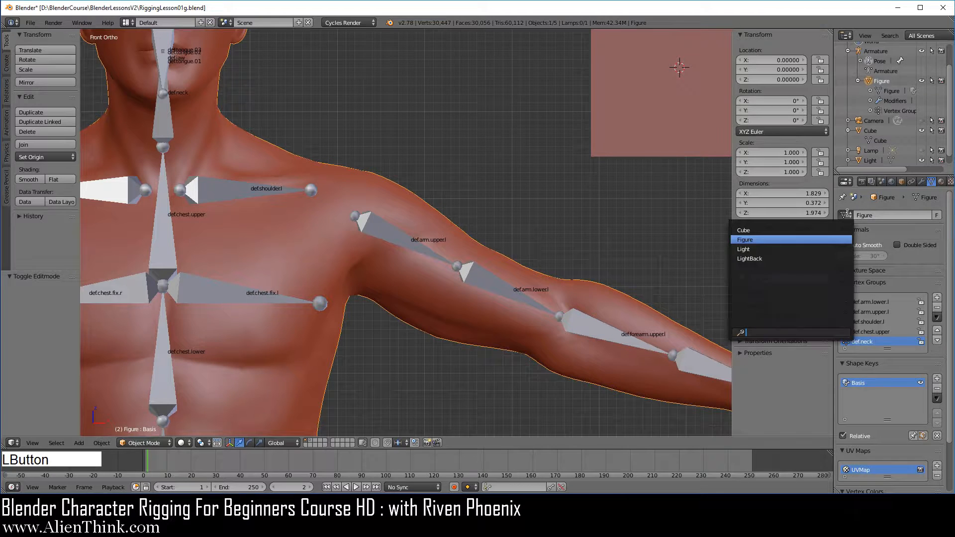
pyautogui.click(793, 225)
# Compare the vertex groups, shape keys, UV maps and vertex colors of the Figure object with those of the Cube object.
pyautogui.scroll(-1, 883, 374)
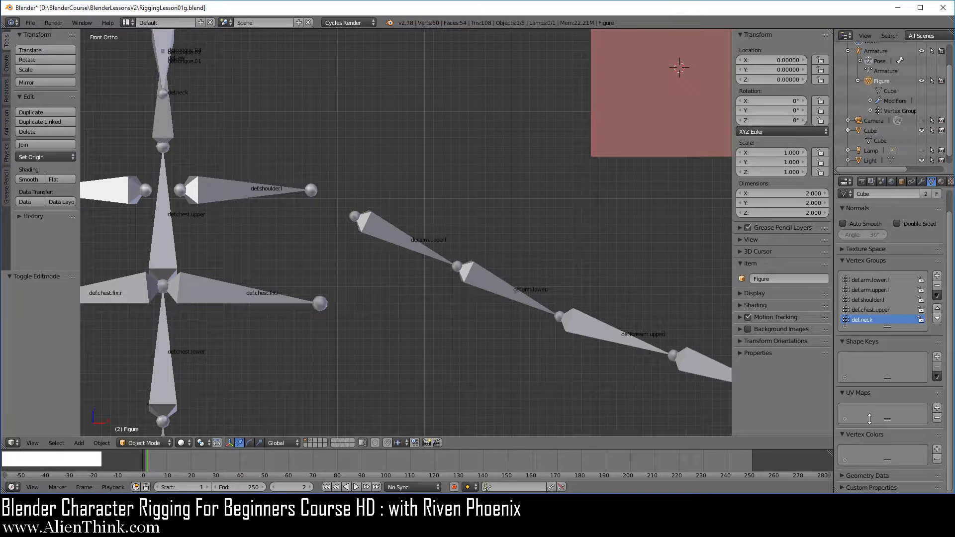
pyautogui.scroll(1, 898, 398)
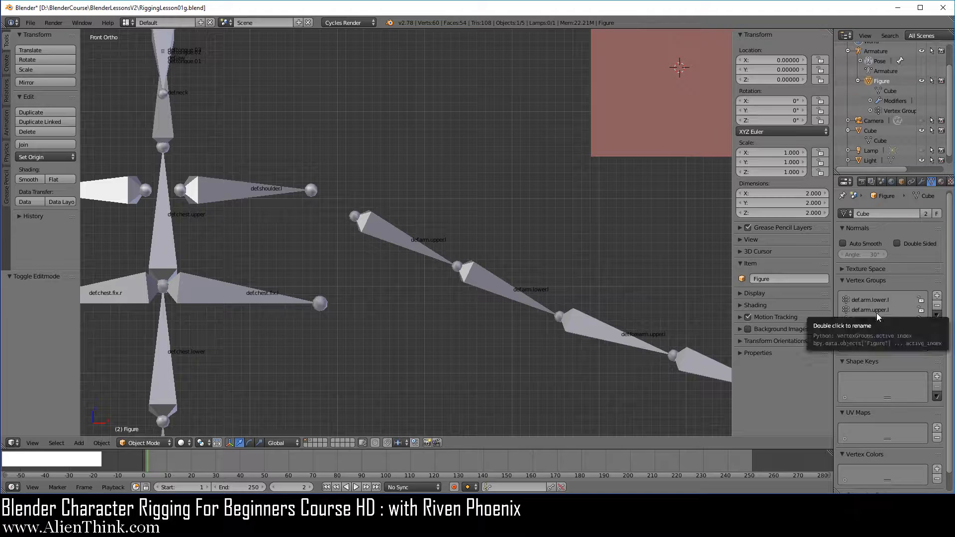
pyautogui.click(872, 131)
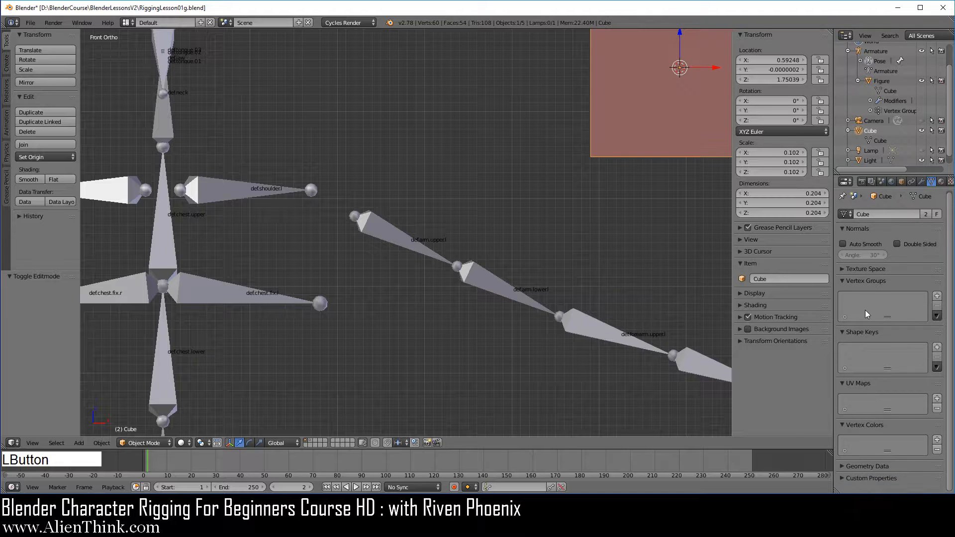
pyautogui.click(882, 81)
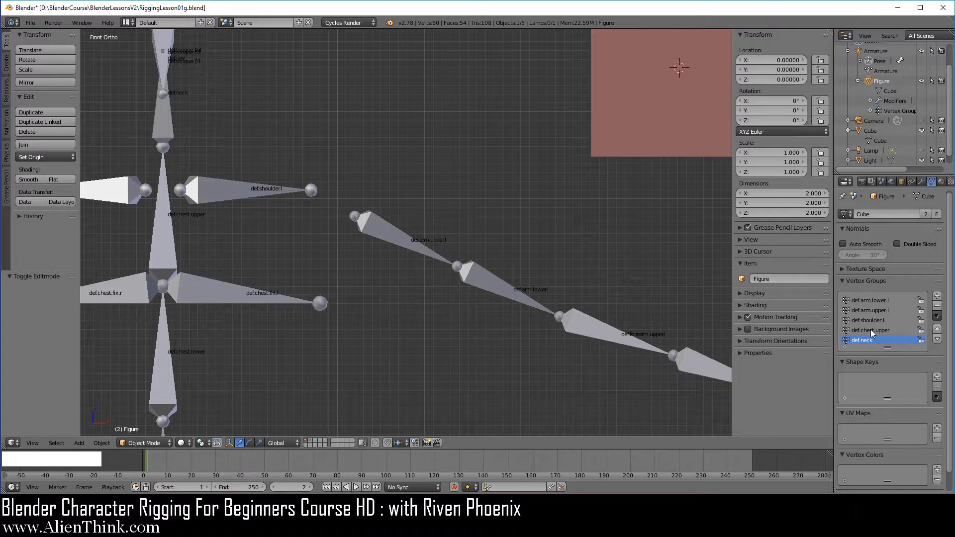
# Reopen the recent file RiggingLesson01g.blend, discarding the unsaved demonstration changes.
pyautogui.click(31, 23)
pyautogui.moveTo(65, 51)
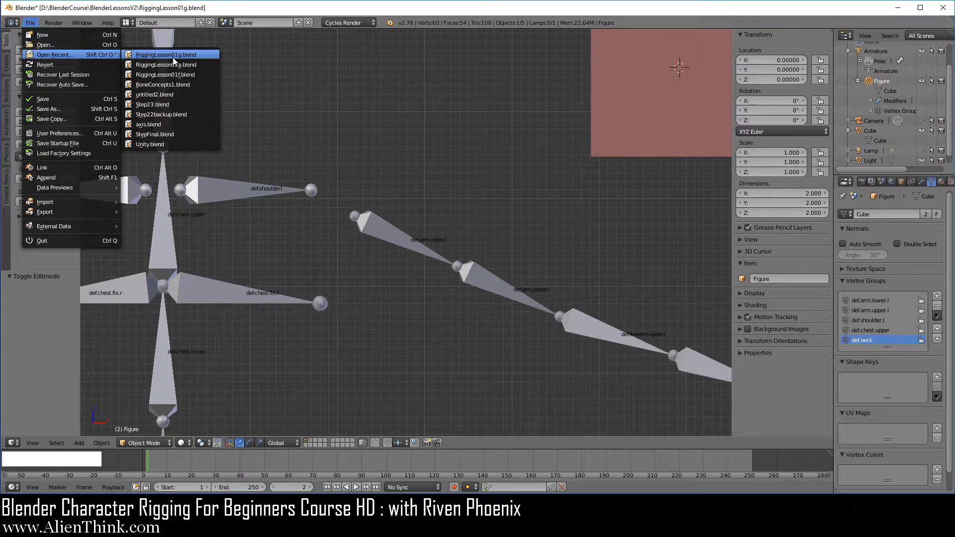
pyautogui.click(172, 57)
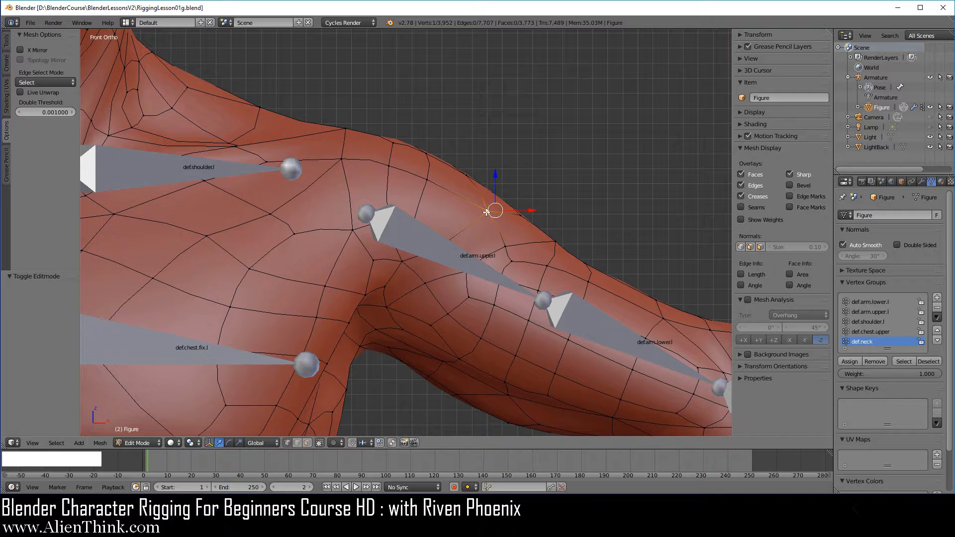
# Assign the selected shoulder vertex to the def.arm.lower.l vertex group at weight 1.000 and widen the vertex weights display to show the full group name.
pyautogui.click(875, 301)
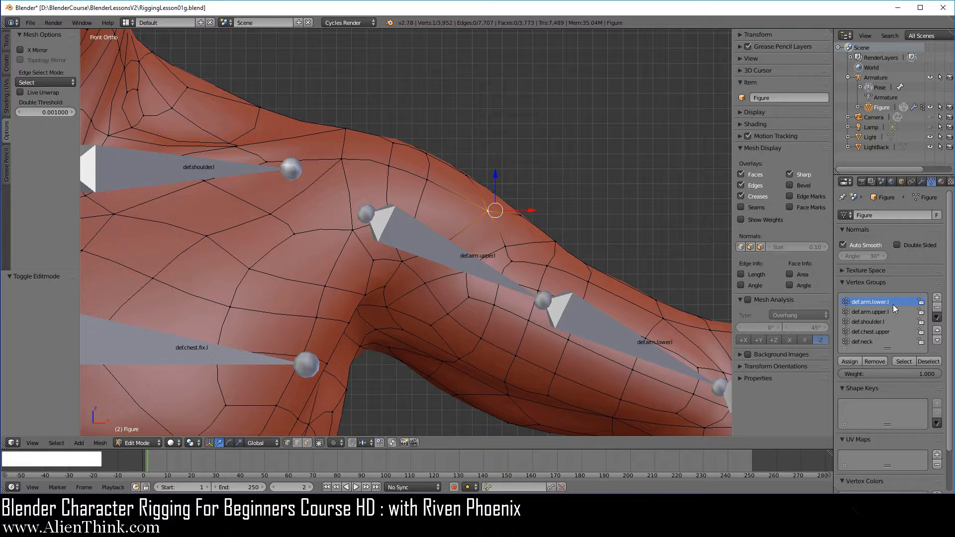
pyautogui.click(849, 361)
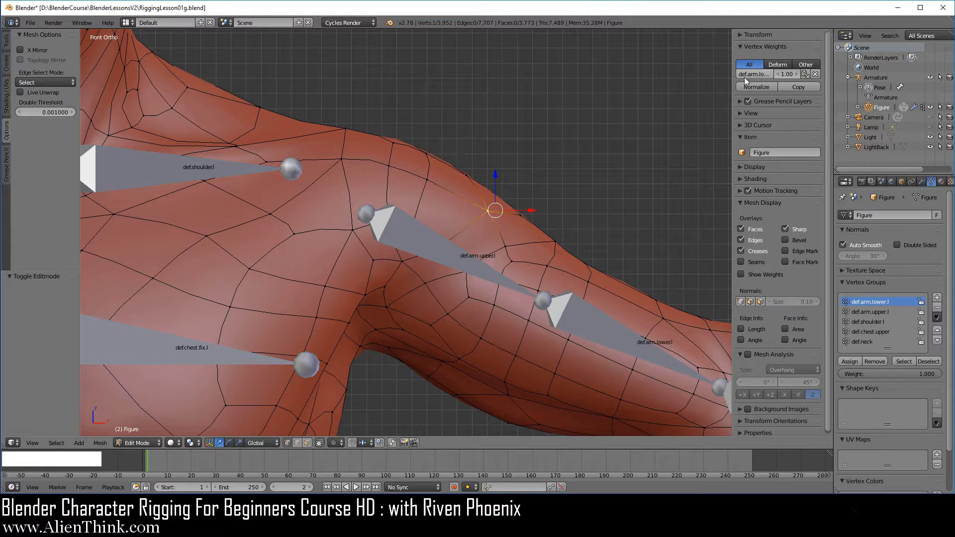
pyautogui.moveTo(733, 81); pyautogui.dragTo(694, 82)
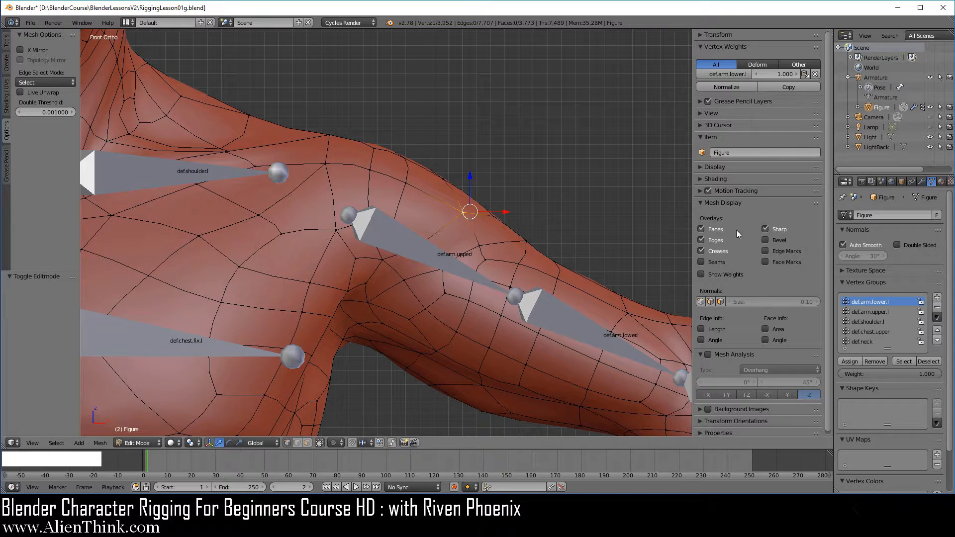
# Assign the same vertex to the def.arm.upper.l, def.shoulder.l, def.chest.upper and def.neck vertex groups, each at weight 1.000.
pyautogui.click(869, 310)
pyautogui.click(858, 362)
pyautogui.click(873, 321)
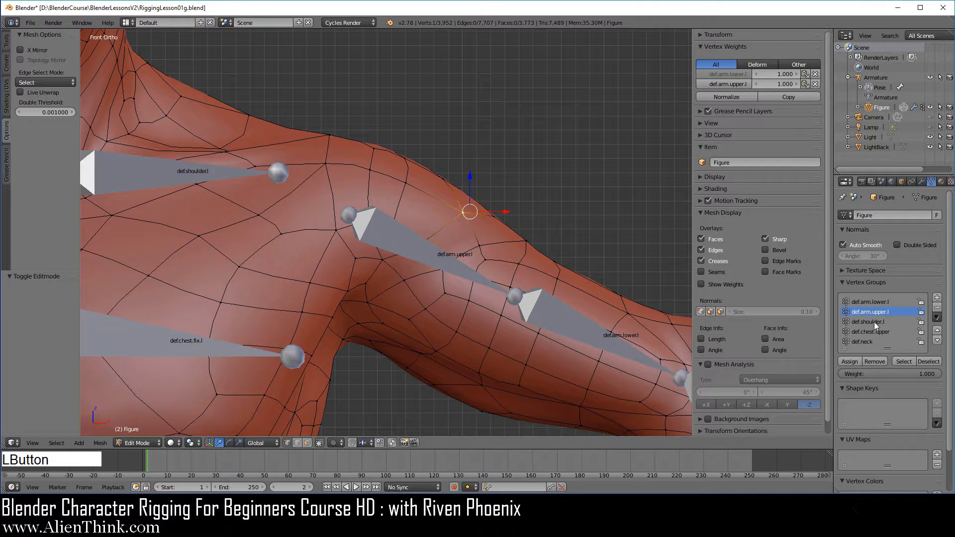
pyautogui.click(854, 363)
pyautogui.click(872, 332)
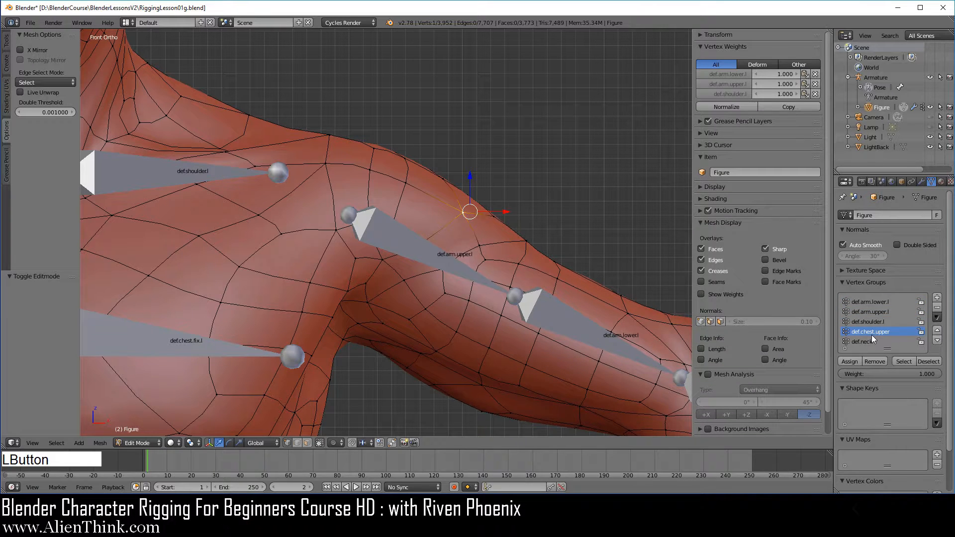
pyautogui.click(854, 362)
pyautogui.click(868, 342)
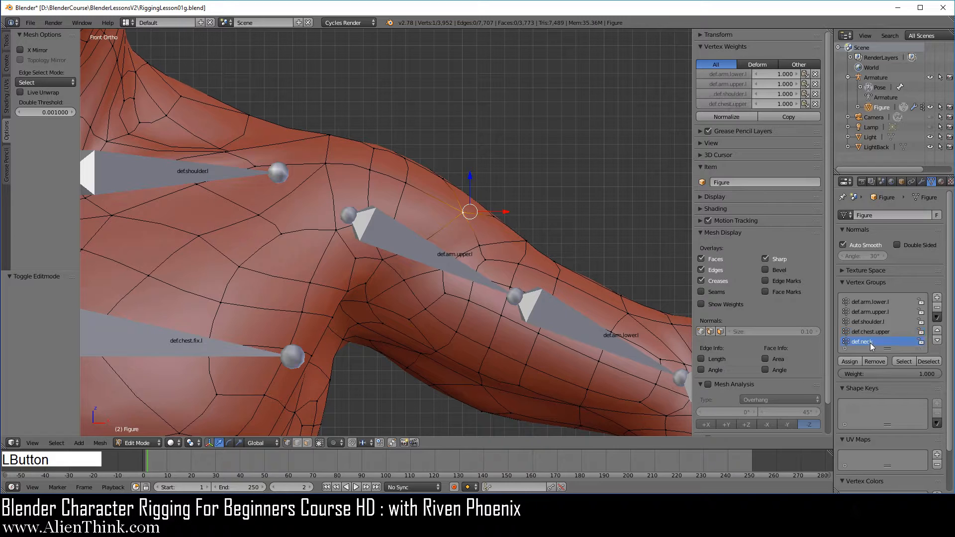
pyautogui.click(856, 363)
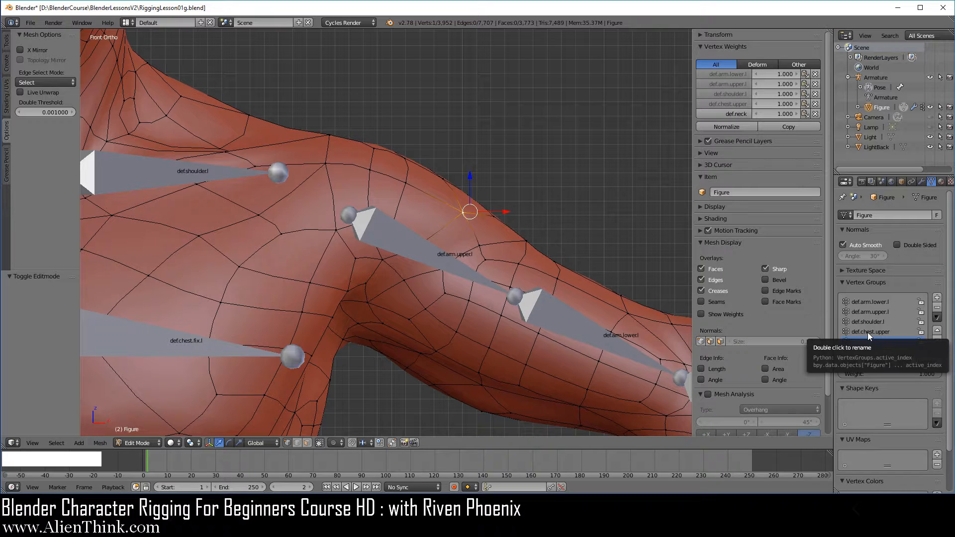
# Make the def.arm.upper.l, def.shoulder.l, def.chest.upper and def.arm.lower.l vertex groups active in turn, ending on def.shoulder.l, comparing the group list with the vertex weights.
pyautogui.click(875, 322)
pyautogui.click(873, 311)
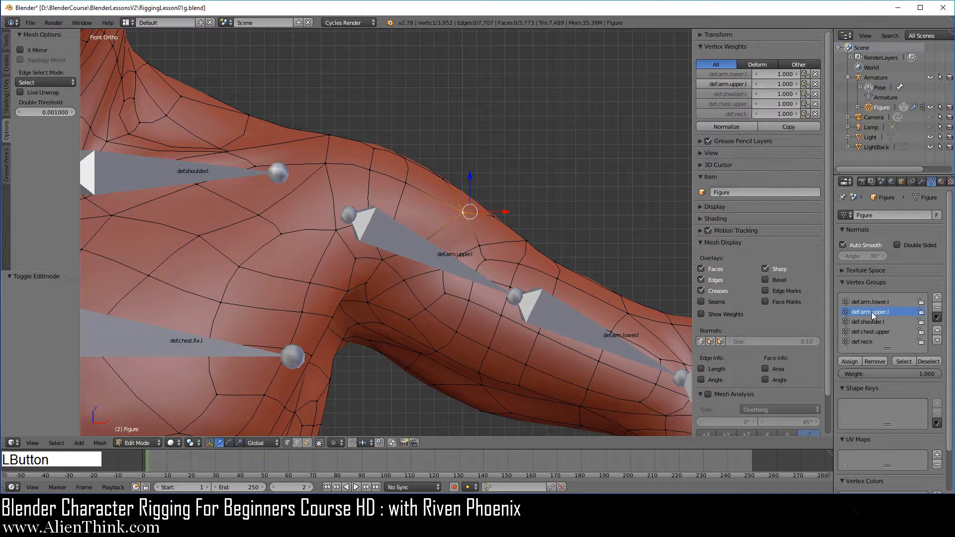
pyautogui.click(870, 322)
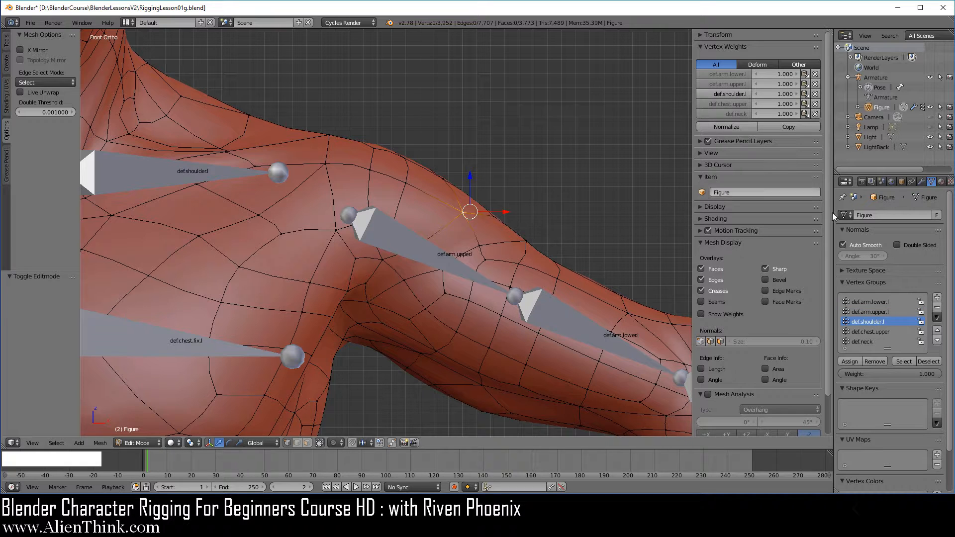
pyautogui.click(871, 332)
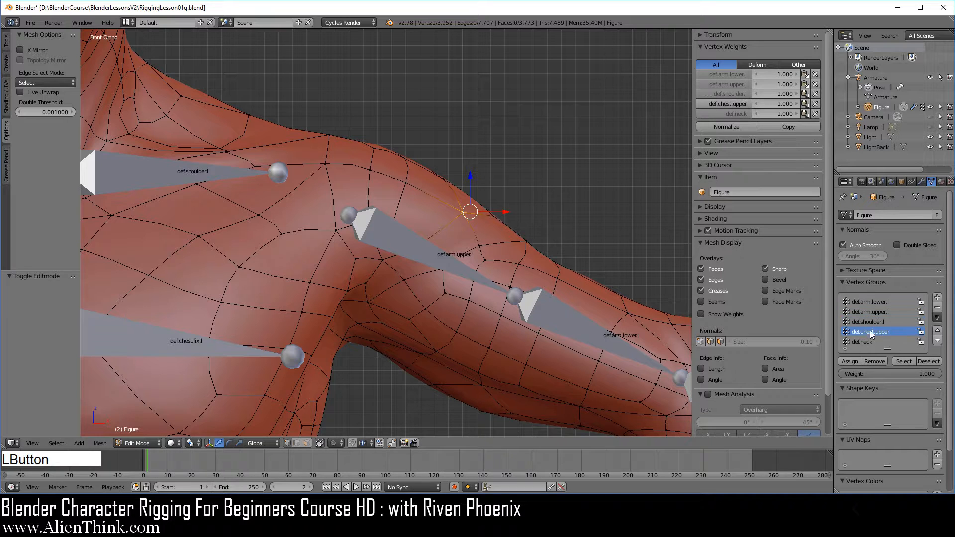
pyautogui.click(735, 93)
pyautogui.click(733, 83)
pyautogui.click(732, 74)
pyautogui.click(730, 94)
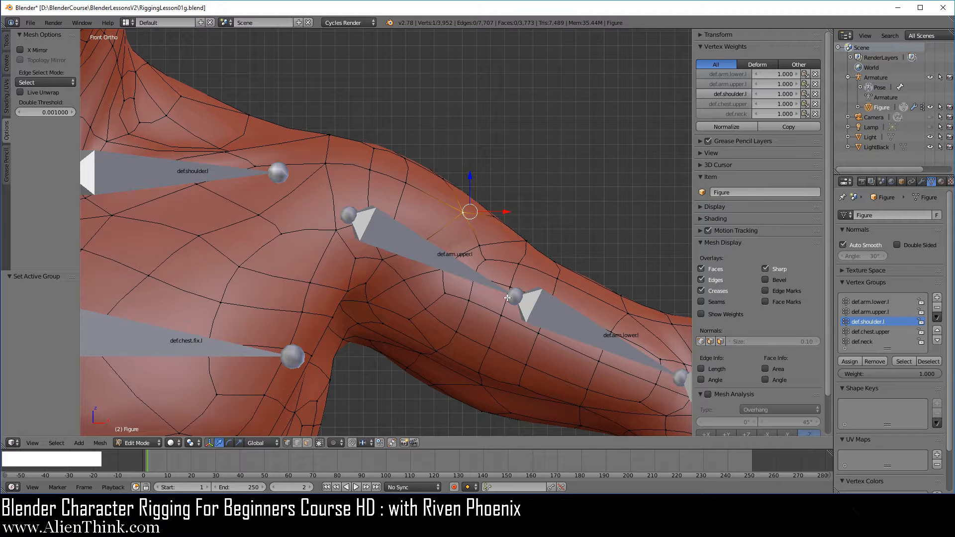
# Sort the Figure's vertex groups by bone hierarchy, activate def.chest.upper and compare the group order with the chest and arm bones.
pyautogui.click(937, 317)
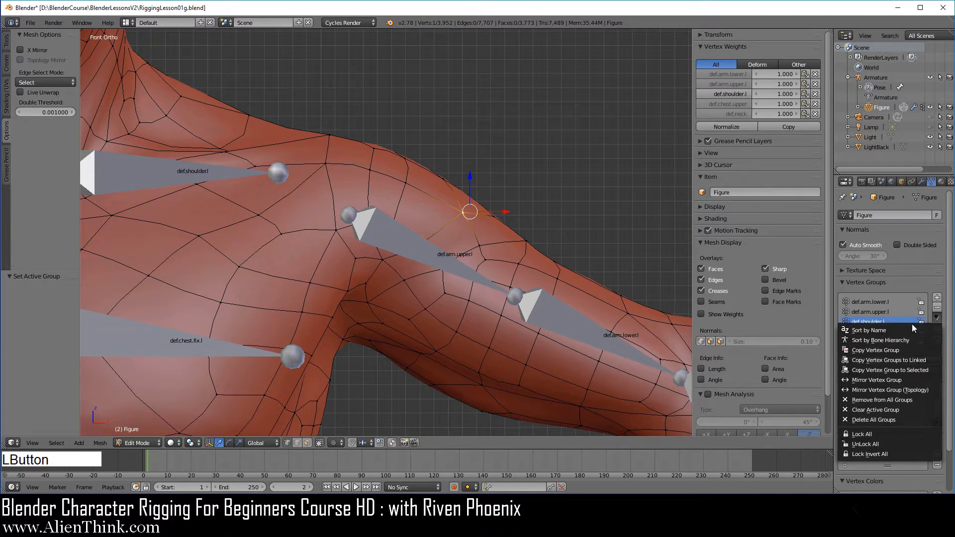
pyautogui.click(904, 339)
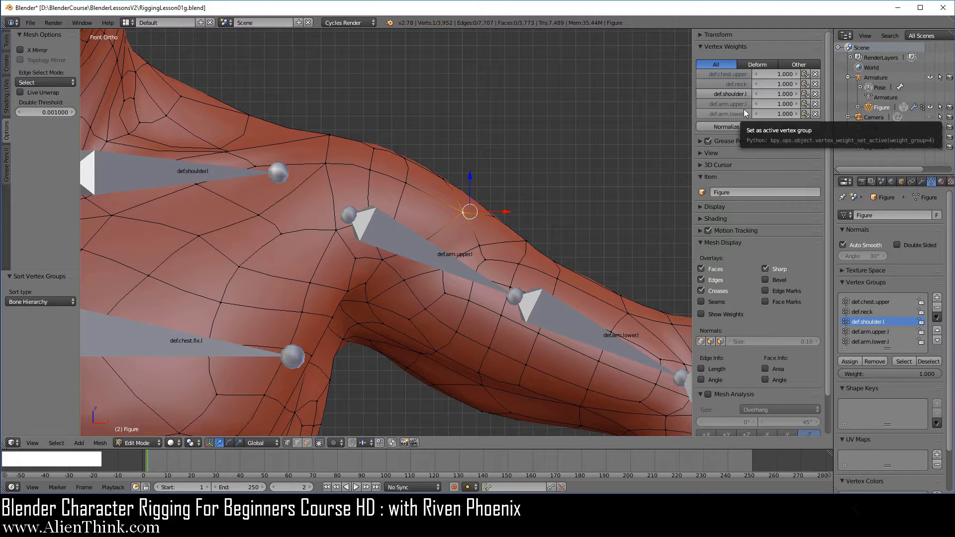
pyautogui.click(733, 70)
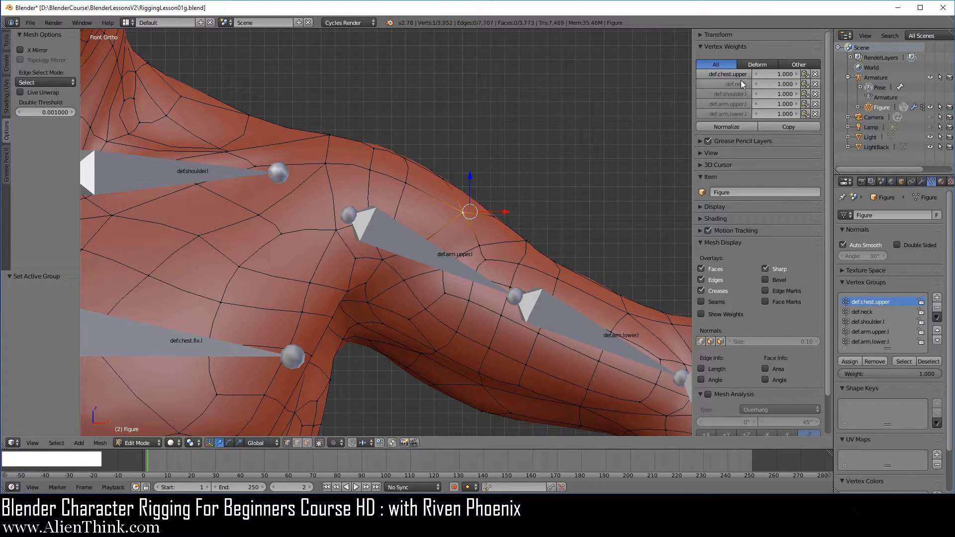
pyautogui.scroll(-3, 268, 288)
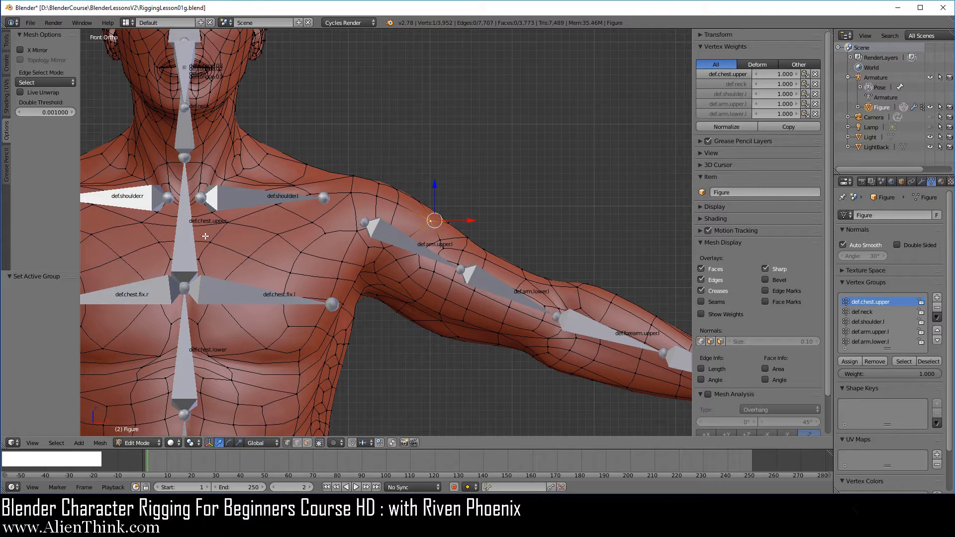
pyautogui.scroll(1, 211, 197)
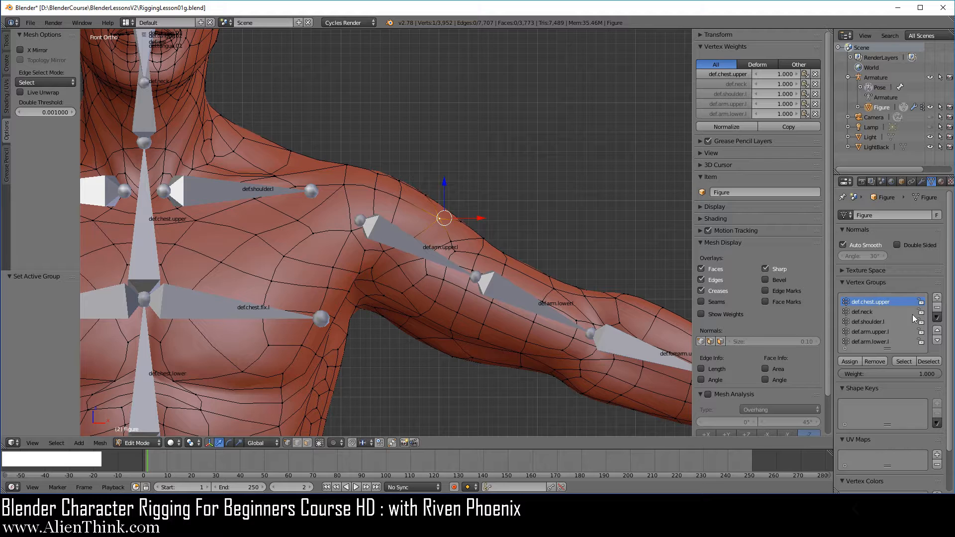
# Sort the vertex groups by name, and return them to bone hierarchy order.
pyautogui.click(940, 319)
pyautogui.click(890, 331)
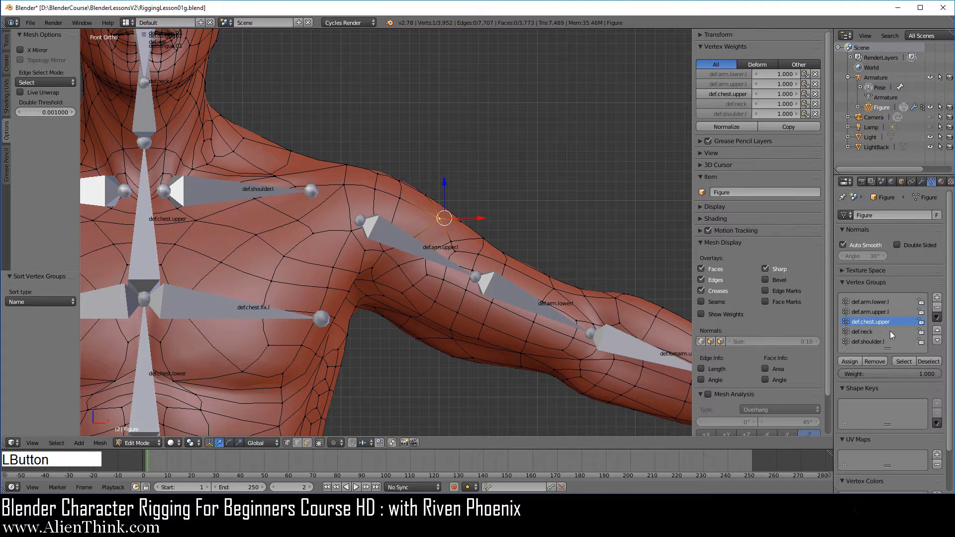
pyautogui.click(939, 319)
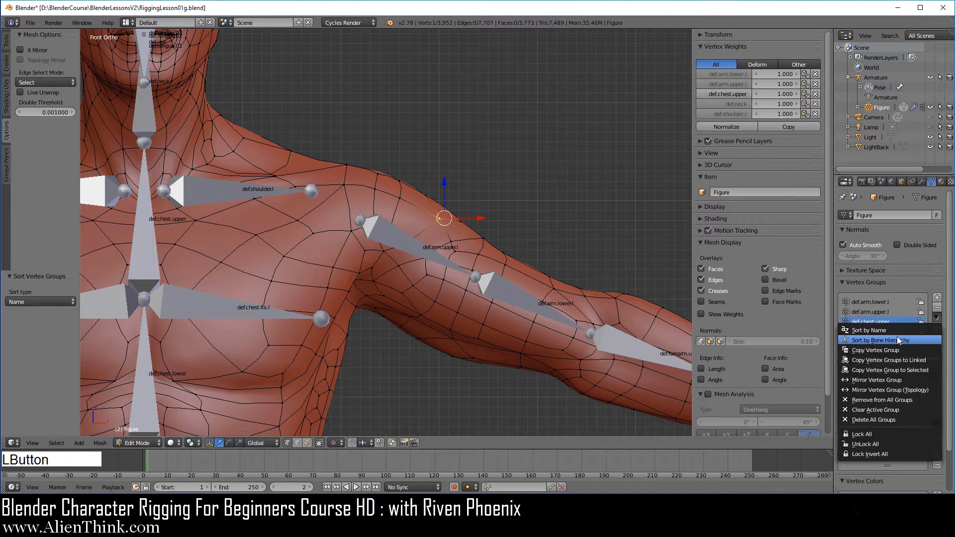
pyautogui.click(897, 337)
# Reveal the vertex group list's filter options, toggle its alphabetical display sorting on and off, and hide the options again.
pyautogui.click(845, 349)
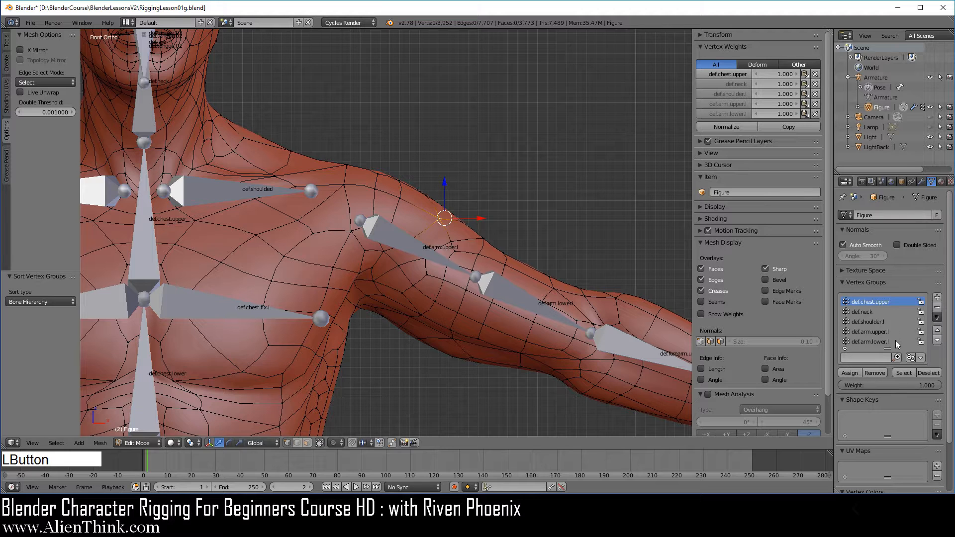
pyautogui.click(911, 357)
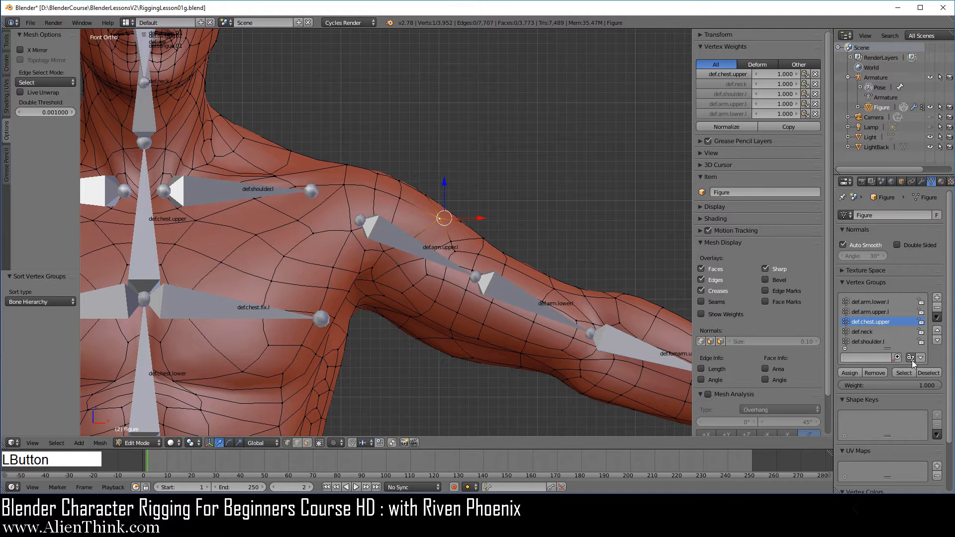
pyautogui.click(912, 359)
pyautogui.click(911, 360)
pyautogui.click(913, 359)
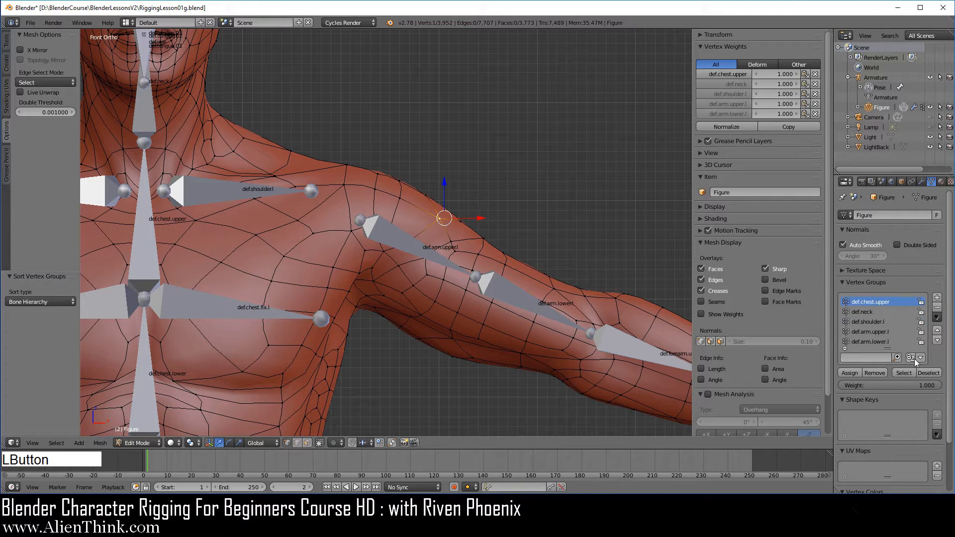
pyautogui.click(845, 348)
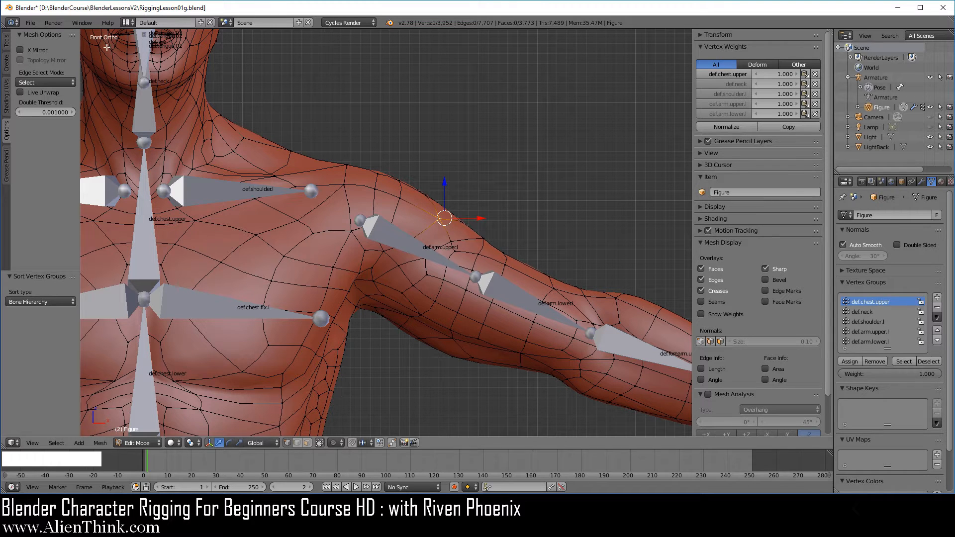
# Reopen the recent file RiggingLesson01g.blend, discarding the unsaved vertex group changes, and bring up the repeat history.
pyautogui.click(31, 22)
pyautogui.moveTo(78, 58)
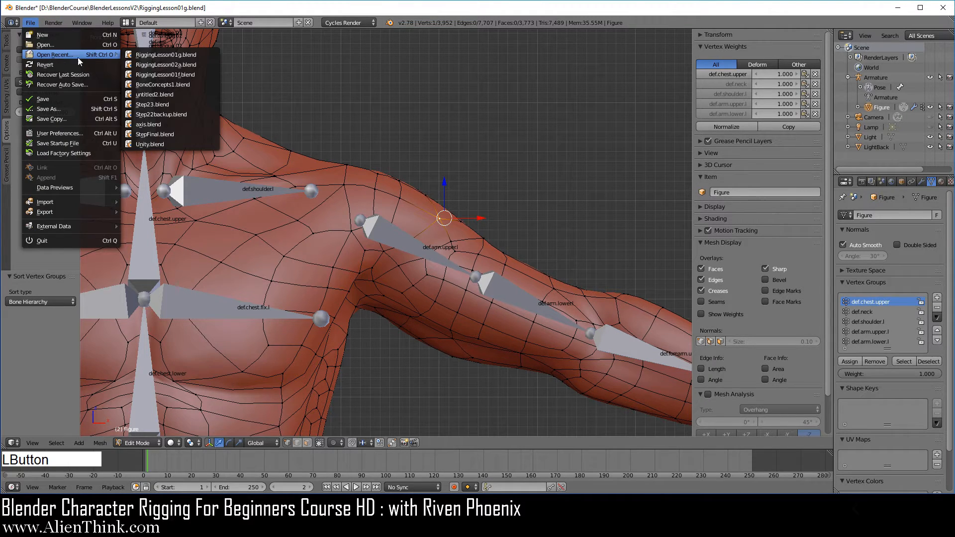
pyautogui.click(160, 56)
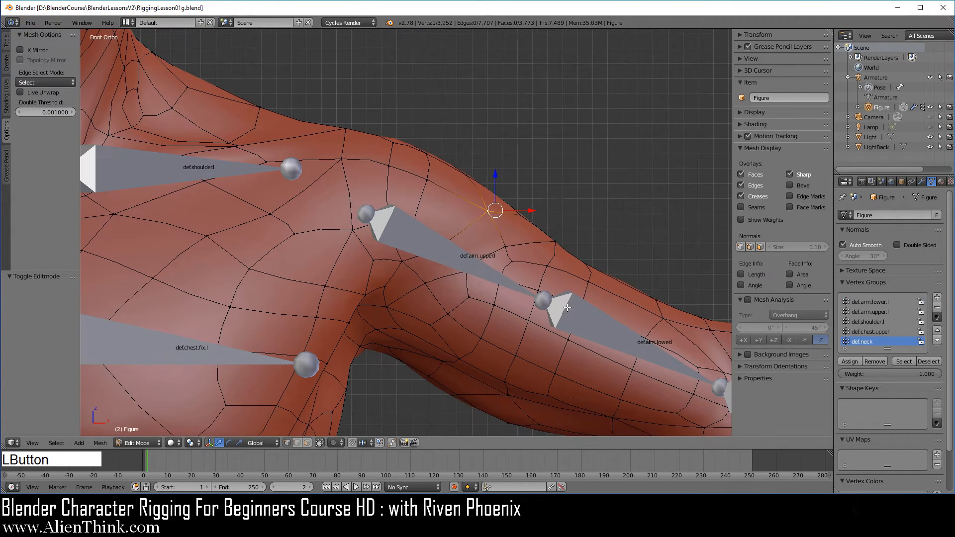
pyautogui.press('F3')
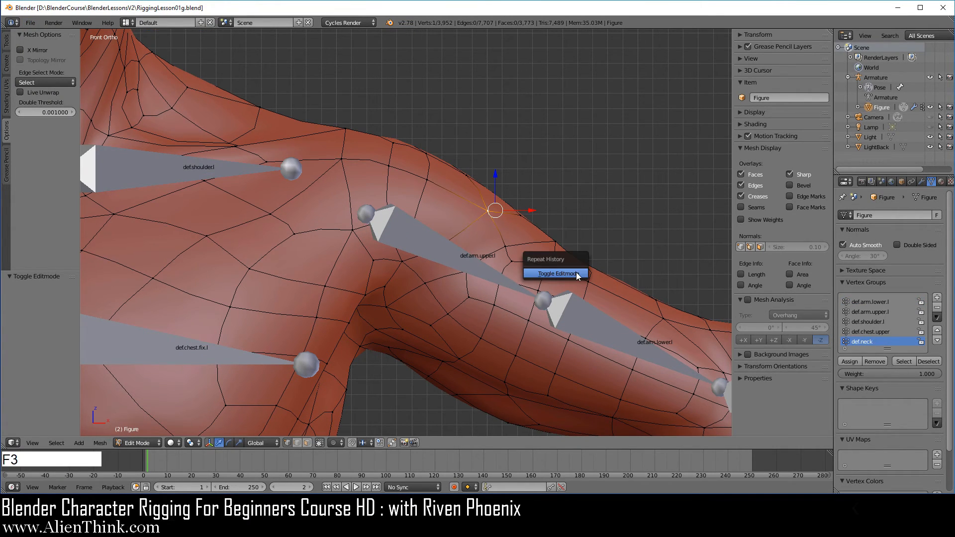